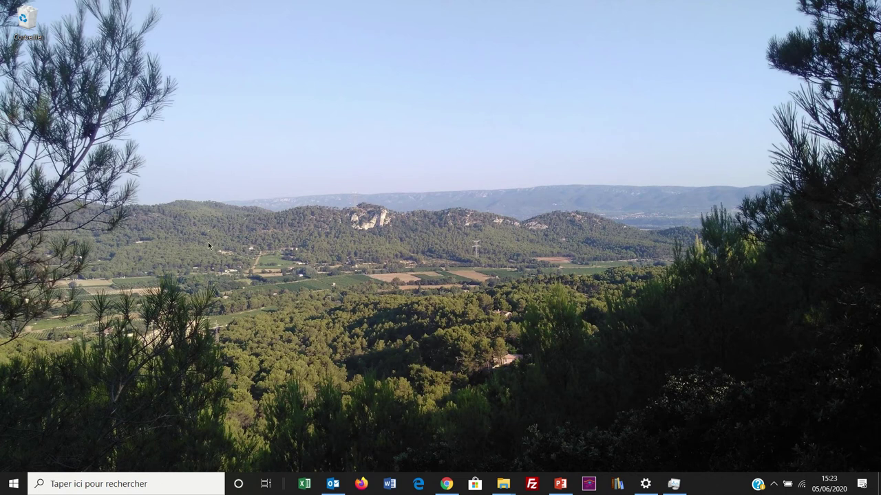
Search Windows for "bloc" and open the Bloc-notes application.
left_click(60, 485)
type("bloc")
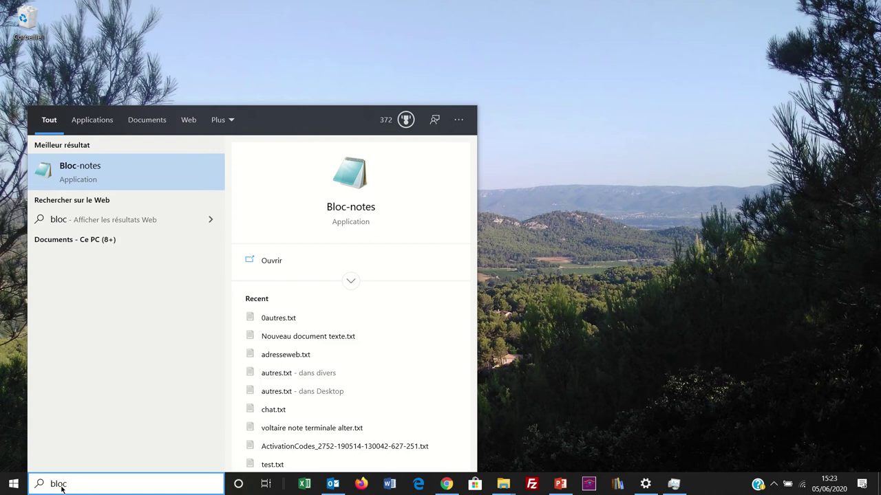
left_click(69, 178)
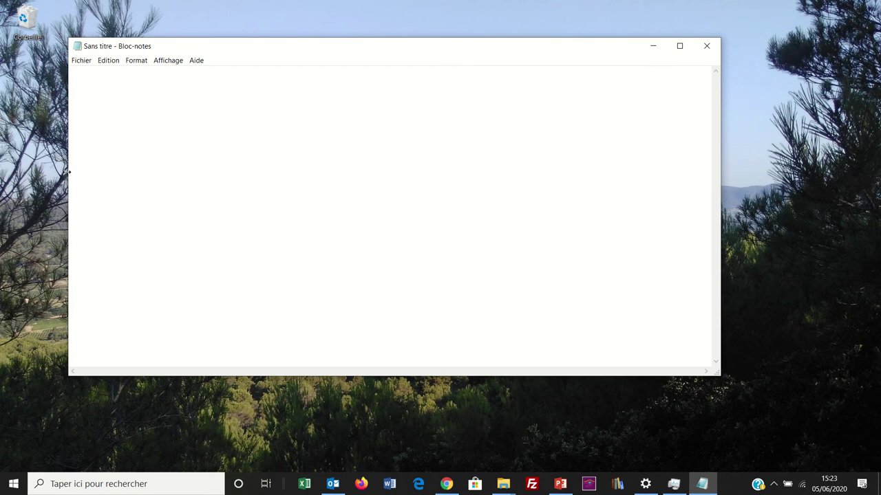
Write the author's full name on the first line of the blank document and "Datamining" on the second line.
type("LHOTT")
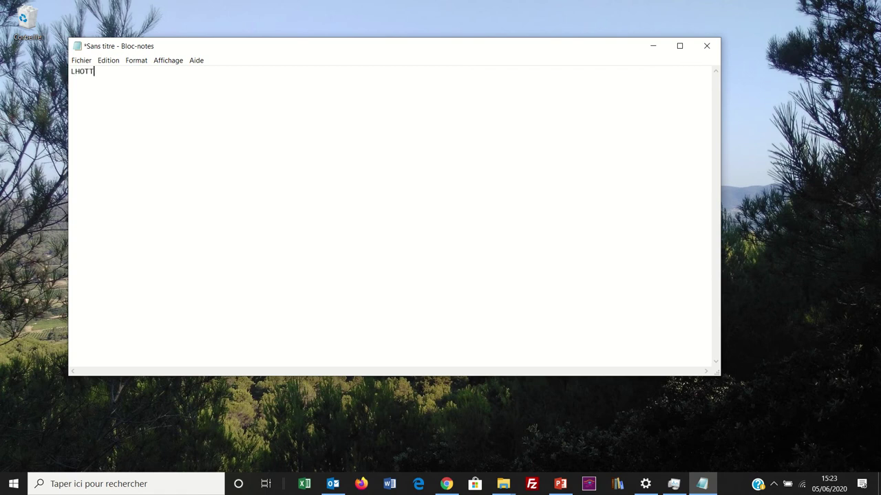
type("E Fabrice ")
type("Da")
type("taminin")
type("g")
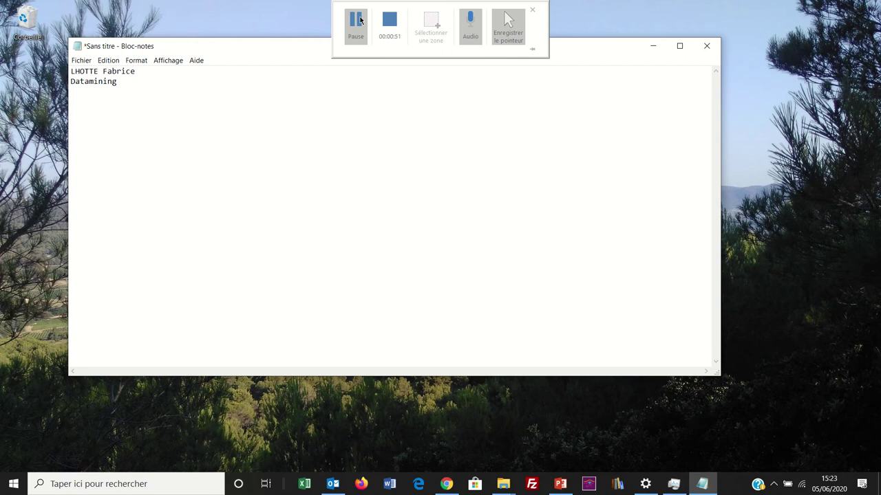
Complete the datamining definition with "de données" after "une grande masse" and enable automatic line wrapping.
left_click(360, 20)
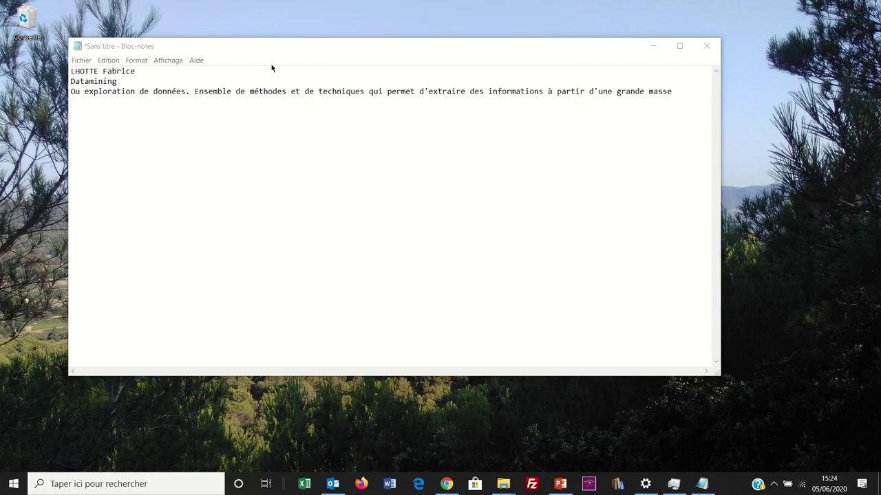
left_click(676, 92)
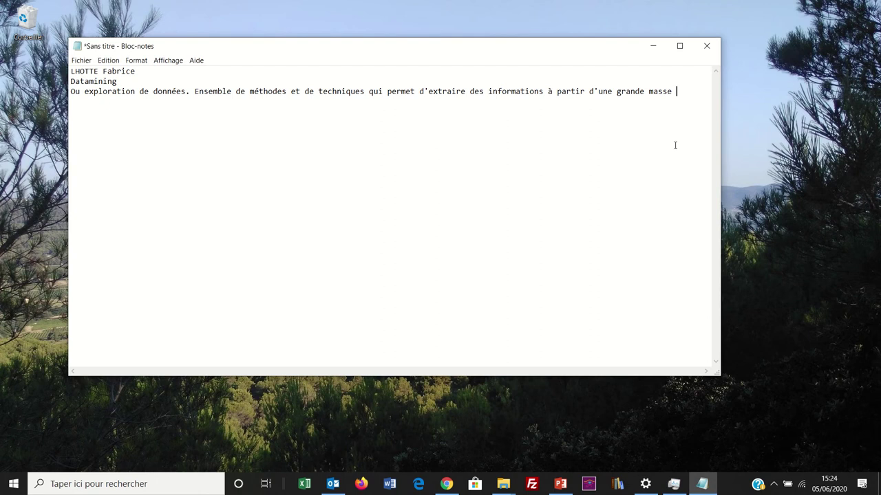
type("de données")
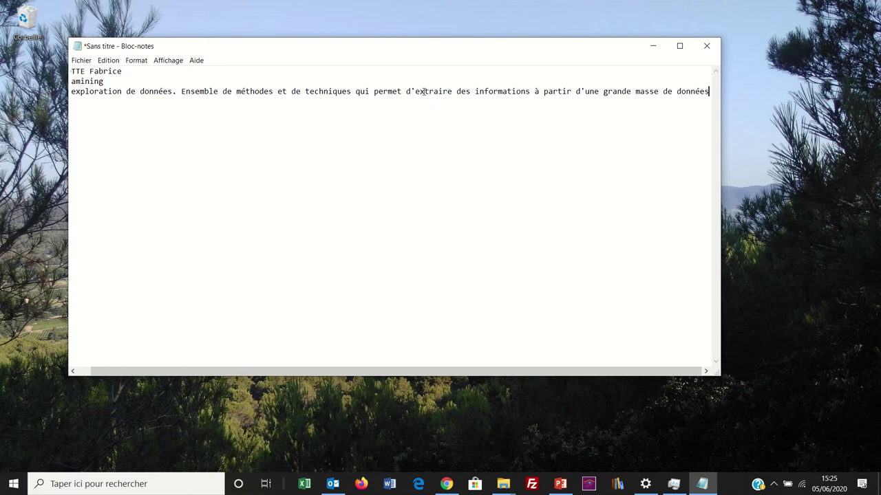
left_click(132, 62)
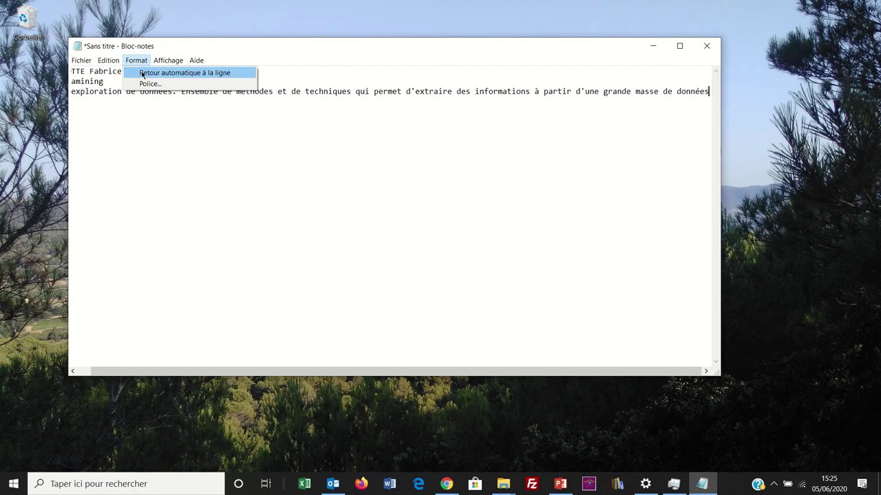
left_click(143, 74)
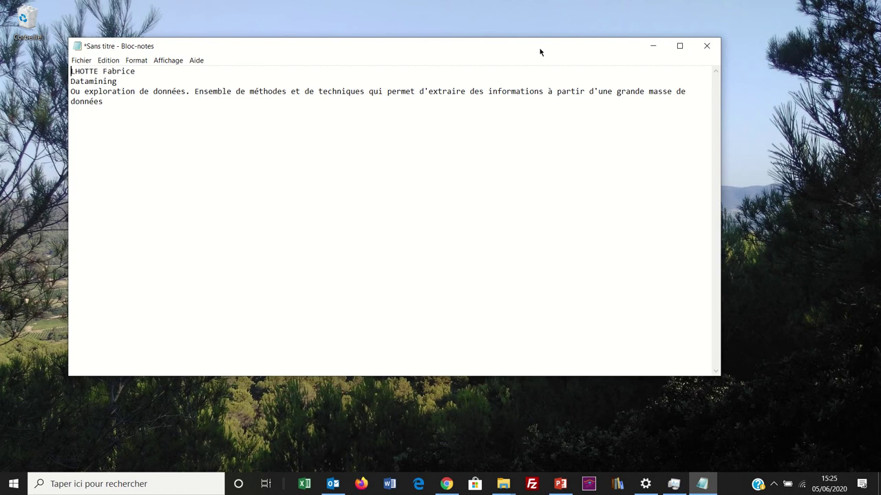
left_click(356, 23)
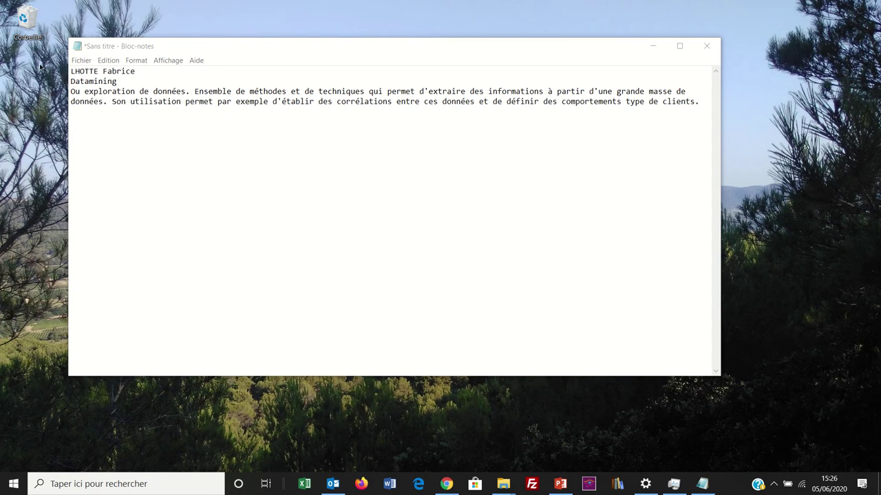
Save the document as the text file "datamining" in the Documents folder, replacing the existing file of that name.
left_click(71, 62)
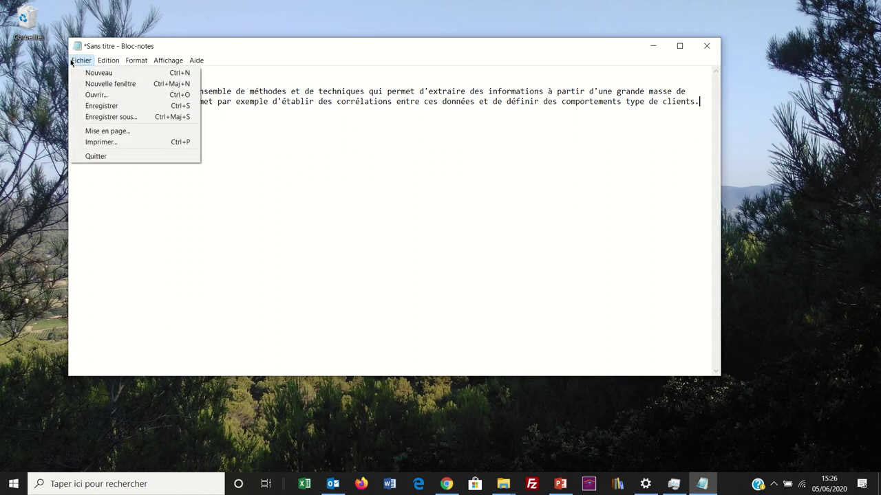
left_click(82, 107)
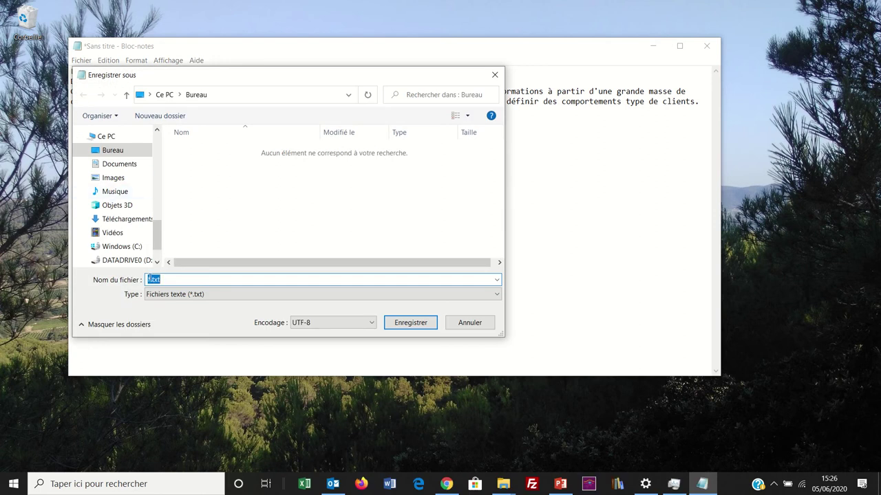
type("datamining")
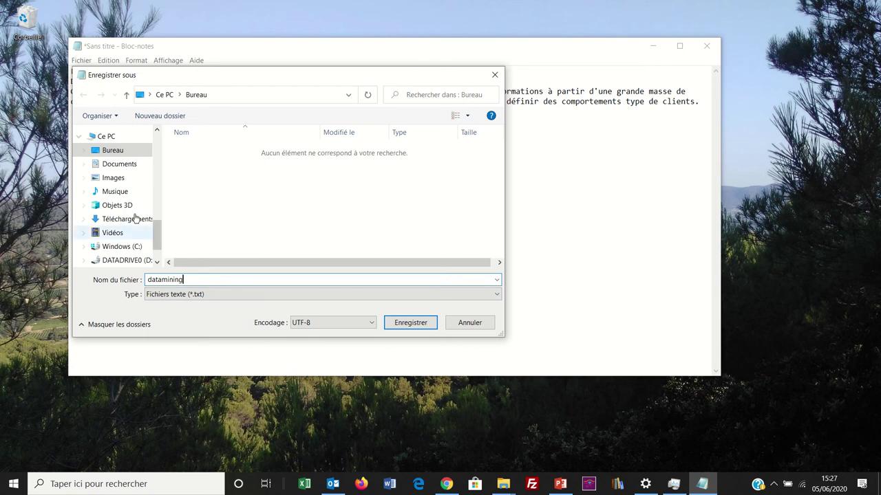
left_click(123, 165)
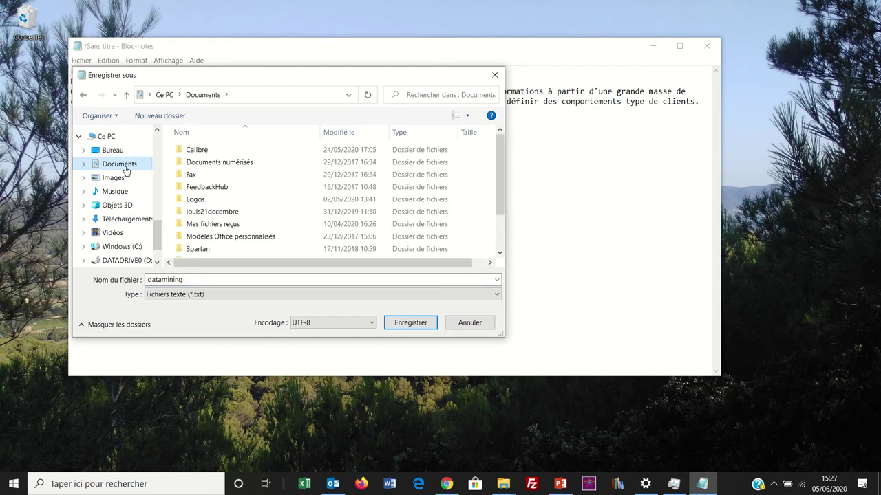
scroll(233, 225, "down", 2)
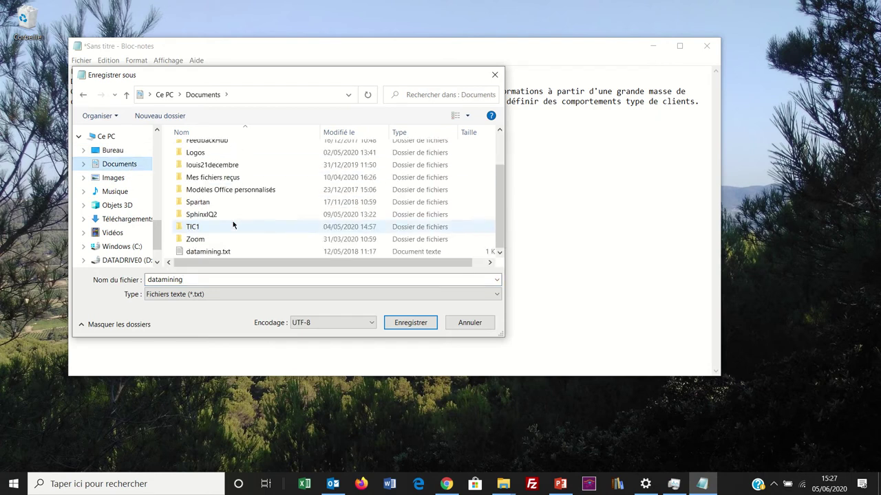
left_click(409, 323)
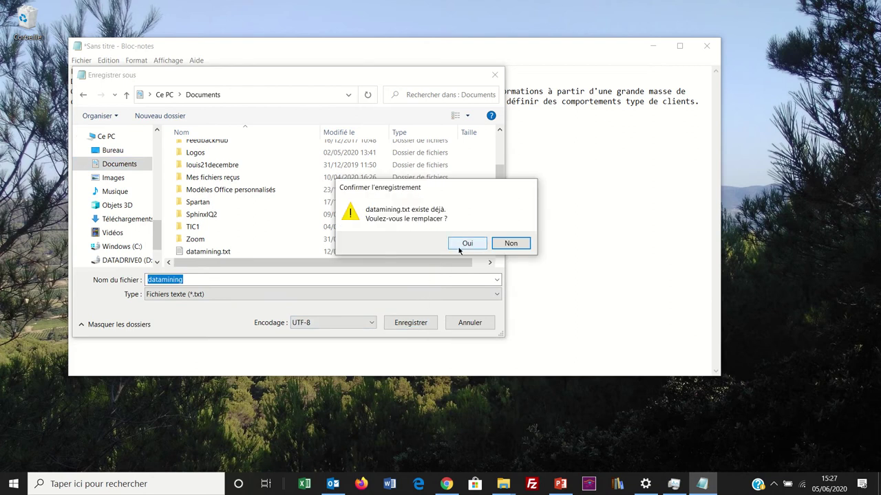
left_click(460, 247)
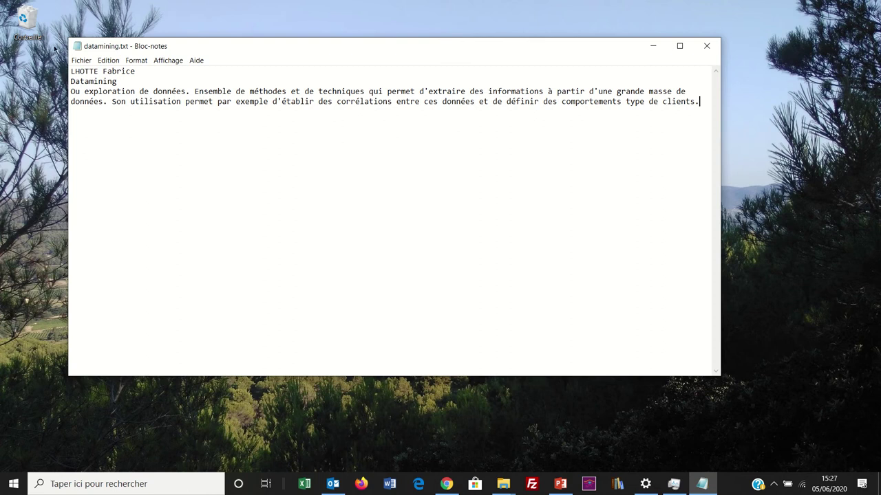
Start saving a copy of the document in the Documents folder under the file name datamining.xlsx.
left_click(78, 62)
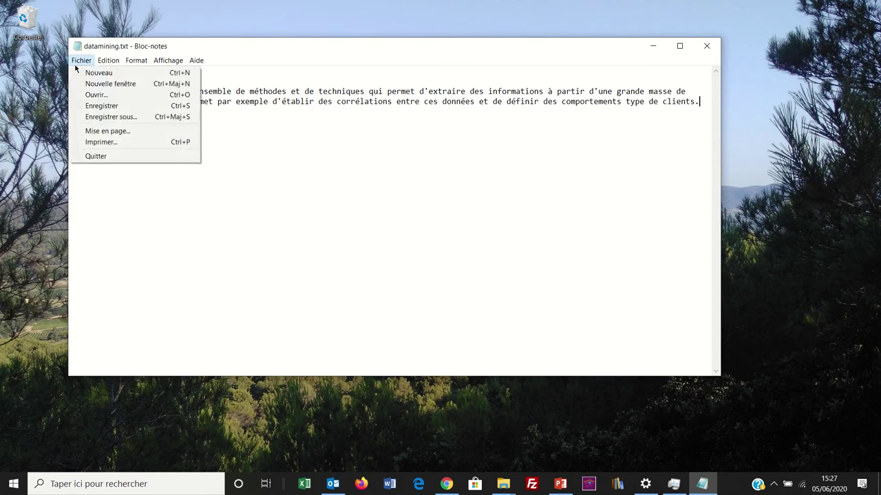
left_click(97, 117)
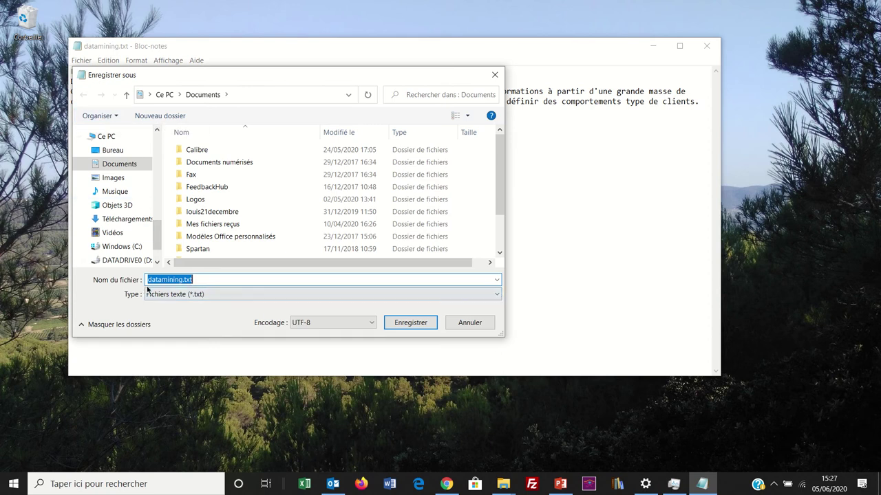
left_click(193, 281)
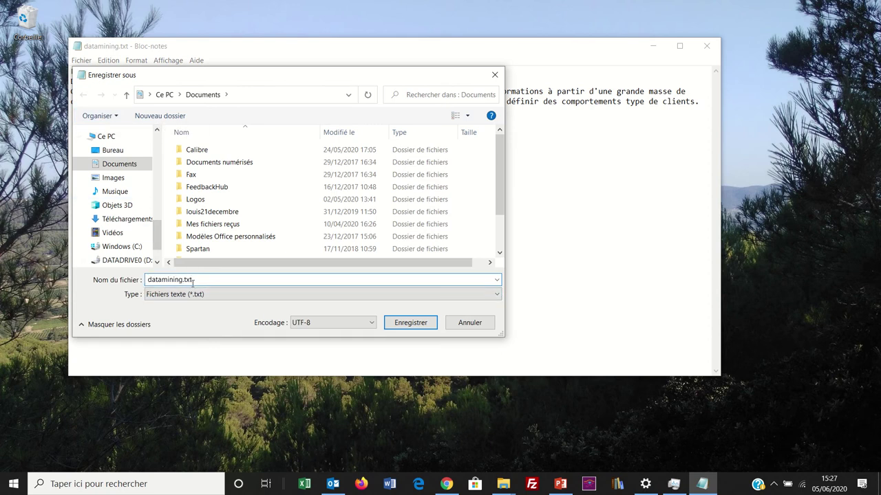
key("BackSpace")
key("BackSpace")
key("BackSpace")
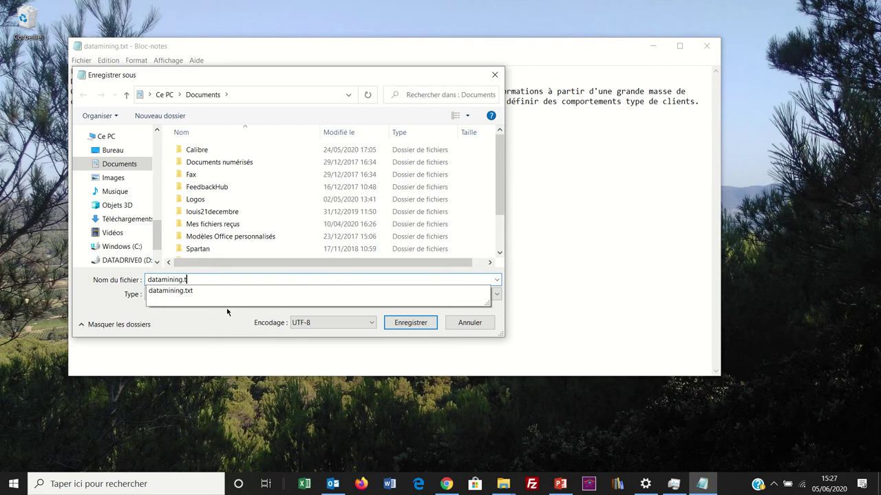
type("xlsx")
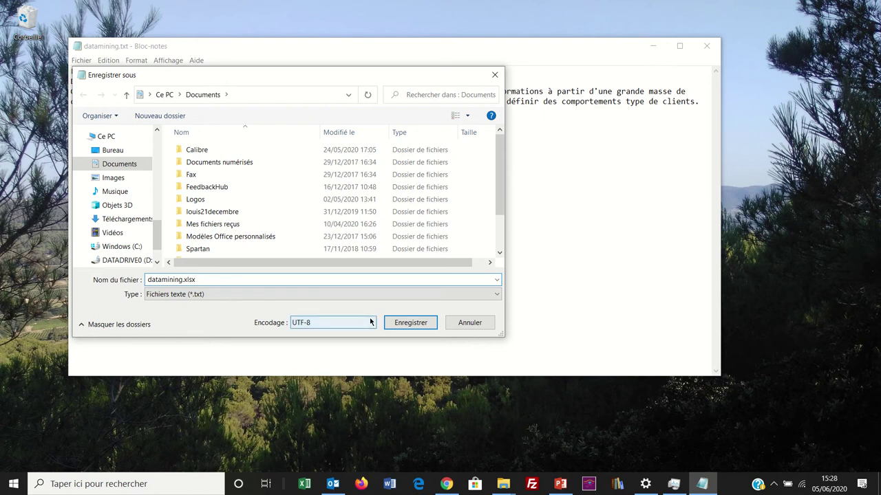
Save the copy with the file type "Tous les fichiers (*.*)", replacing the existing file, and close the document.
left_click(494, 296)
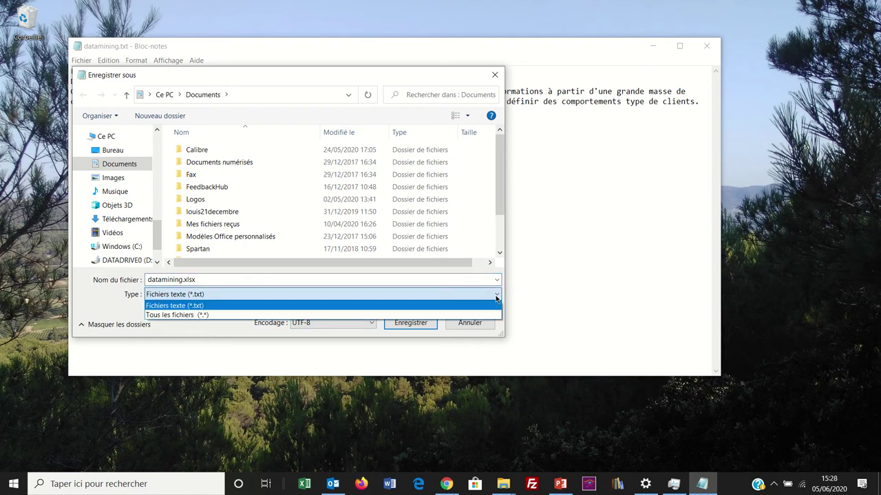
left_click(472, 318)
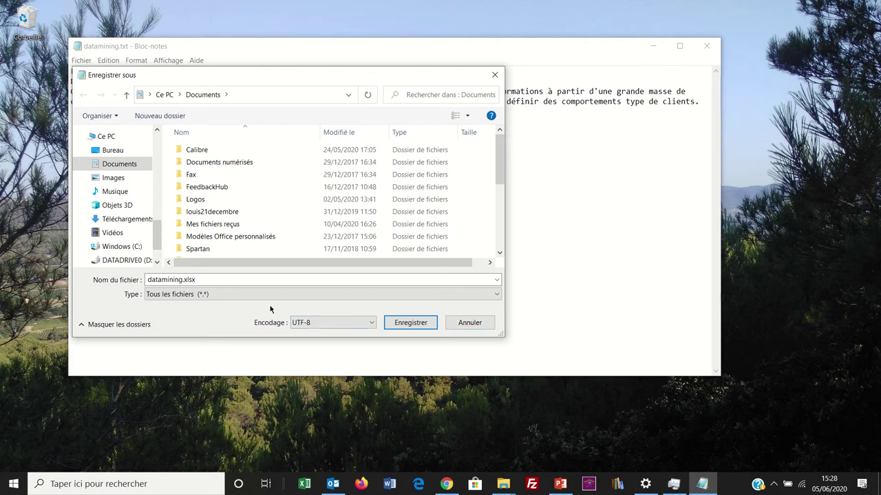
left_click(201, 281)
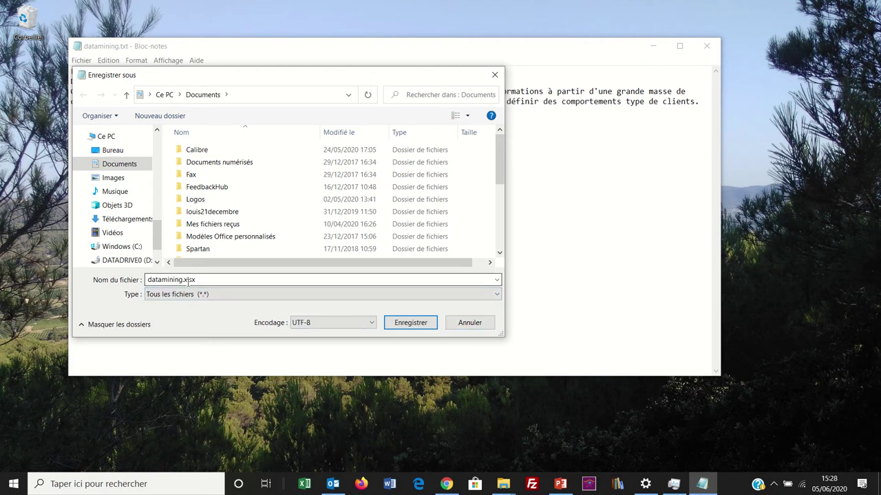
left_click(401, 323)
left_click(459, 243)
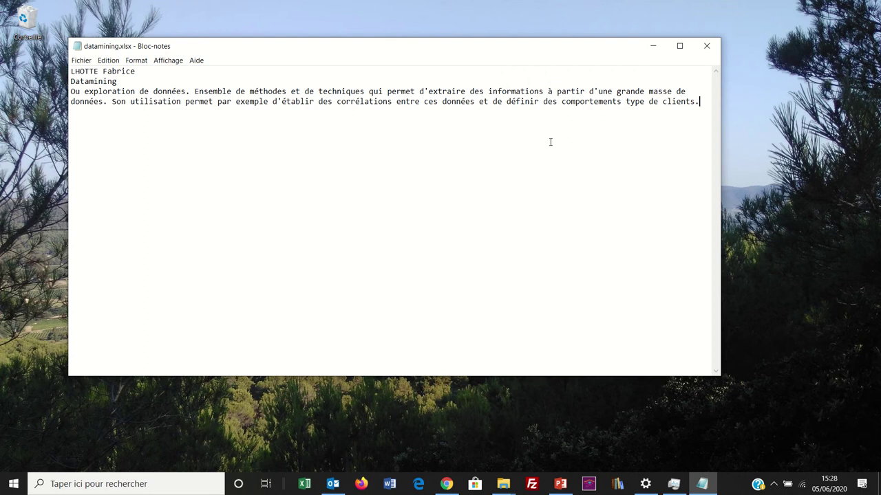
left_click(706, 46)
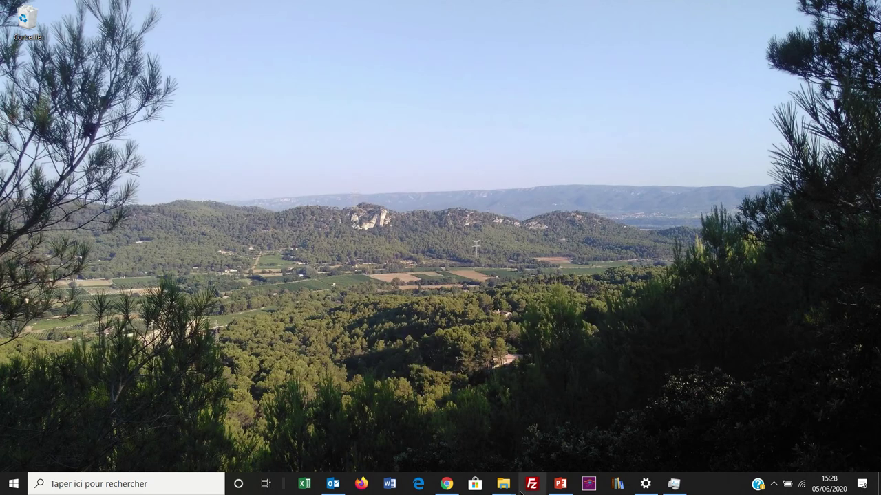
Switch to the File Explorer, open the Documents folder of this PC and select datamining.xlsx.
mouse_move(507, 491)
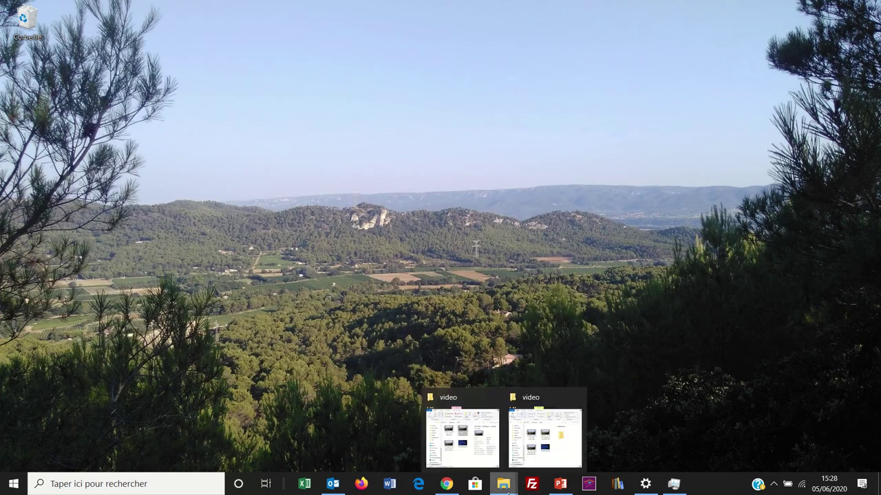
left_click(472, 398)
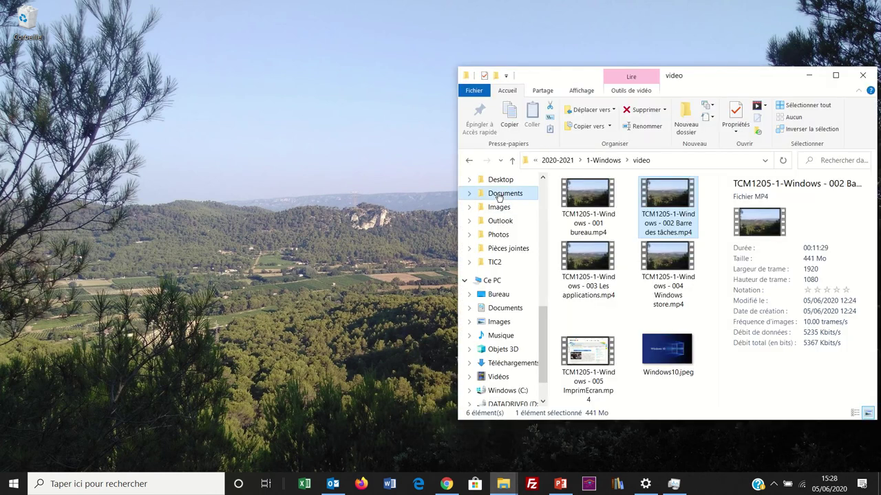
left_click(506, 194)
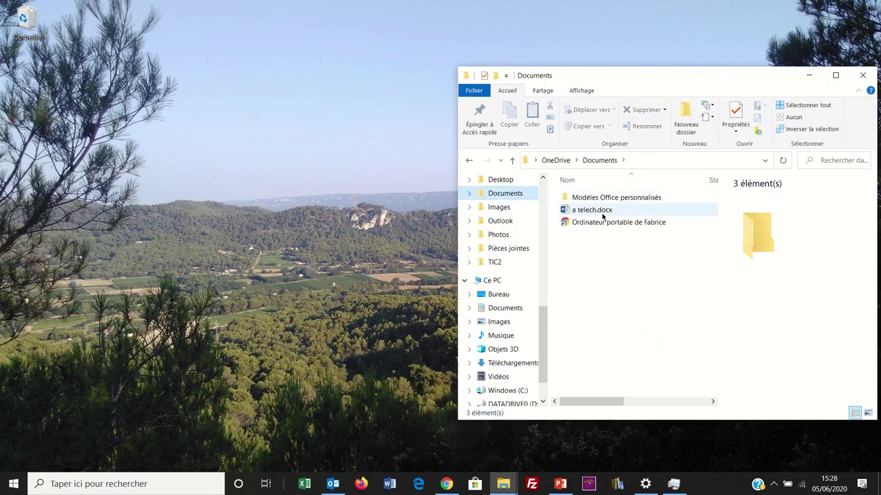
scroll(530, 296, "up", 5)
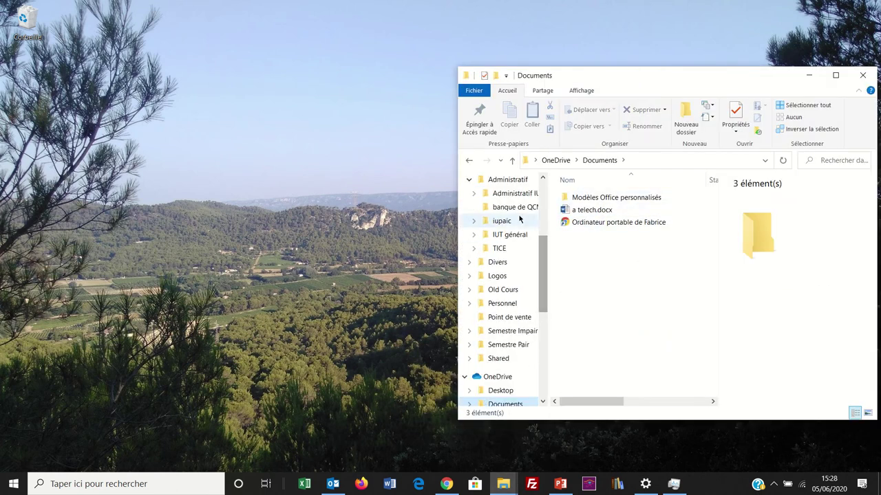
scroll(530, 206, "up", 4)
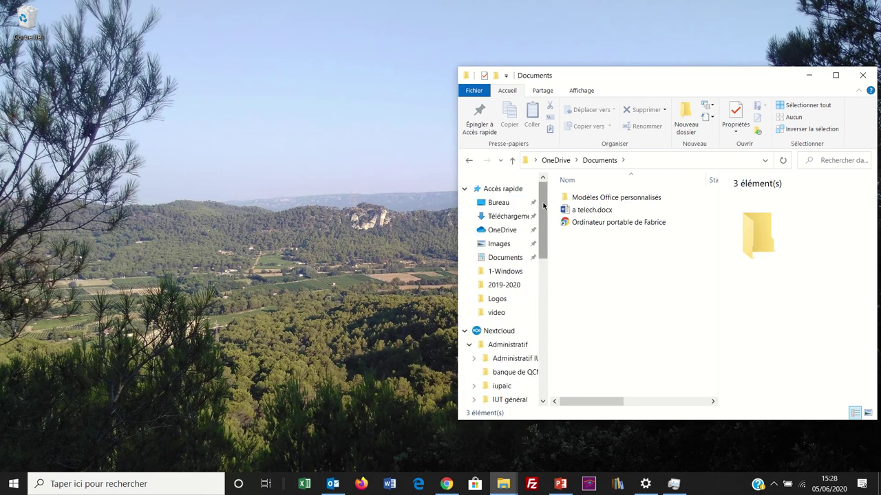
left_click(503, 259)
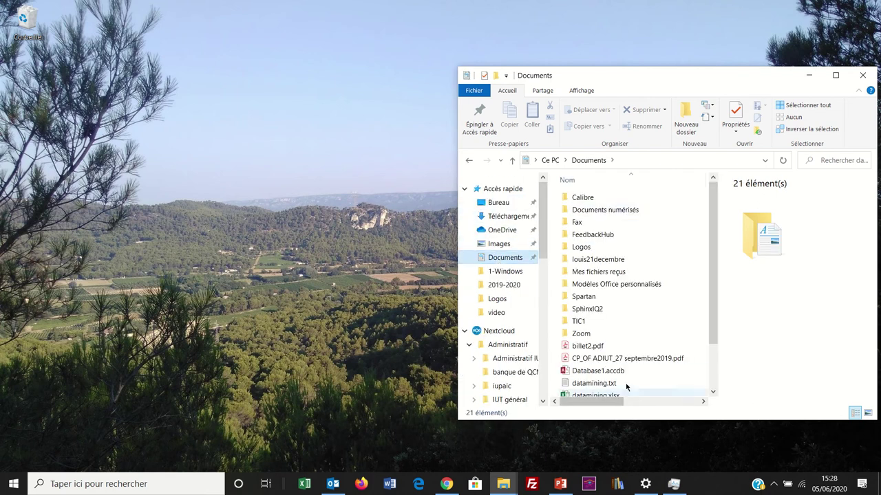
scroll(625, 382, "down", 2)
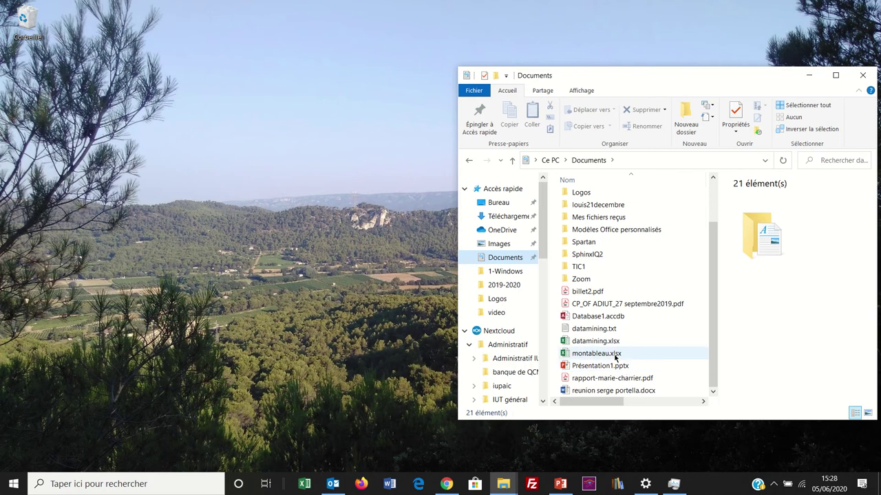
left_click(610, 342)
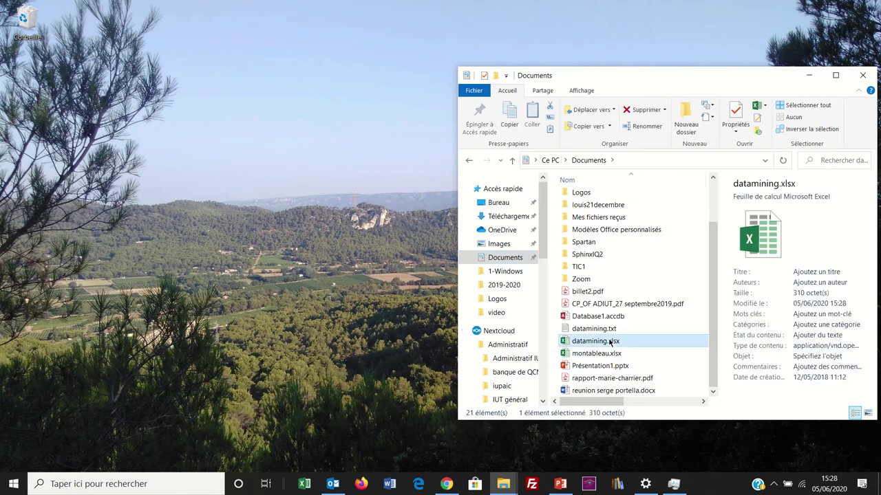
Open datamining.txt from the Documents folder to check its contents, and close it.
left_click(605, 331)
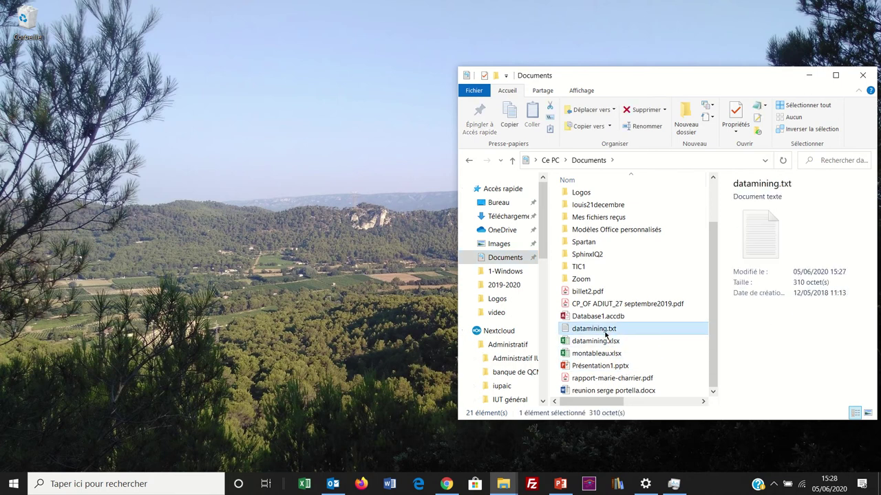
double_click(605, 329)
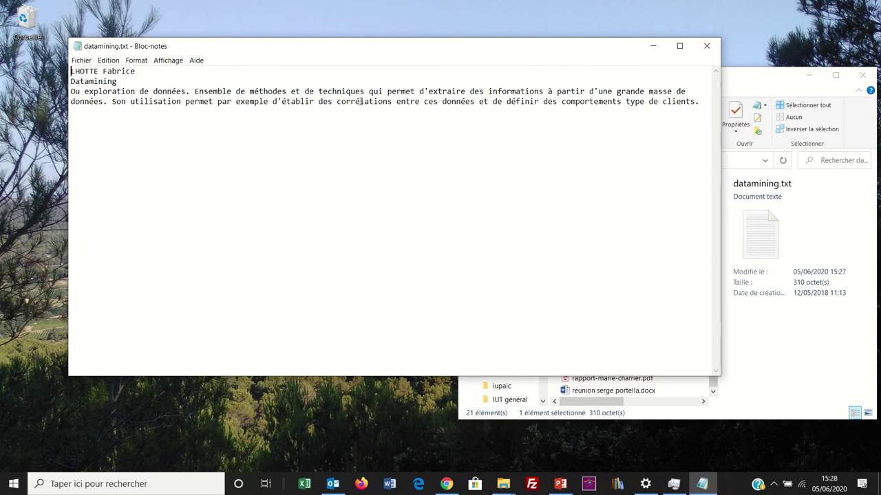
left_click(706, 46)
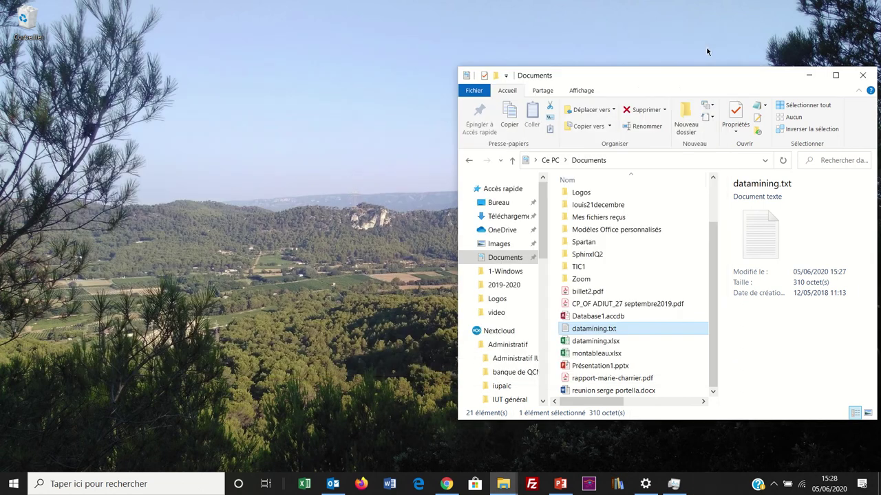
Try to open datamining.xlsx from the Documents folder in Excel, and close Excel.
left_click(603, 342)
double_click(603, 342)
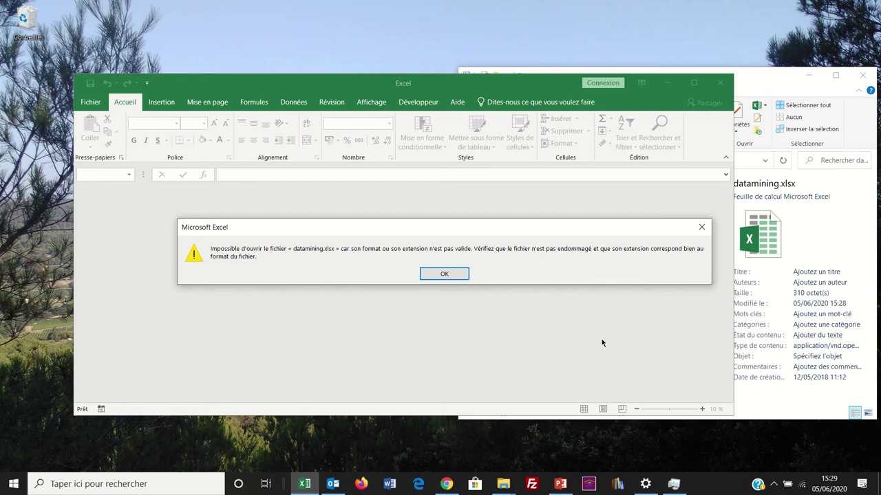
left_click(434, 274)
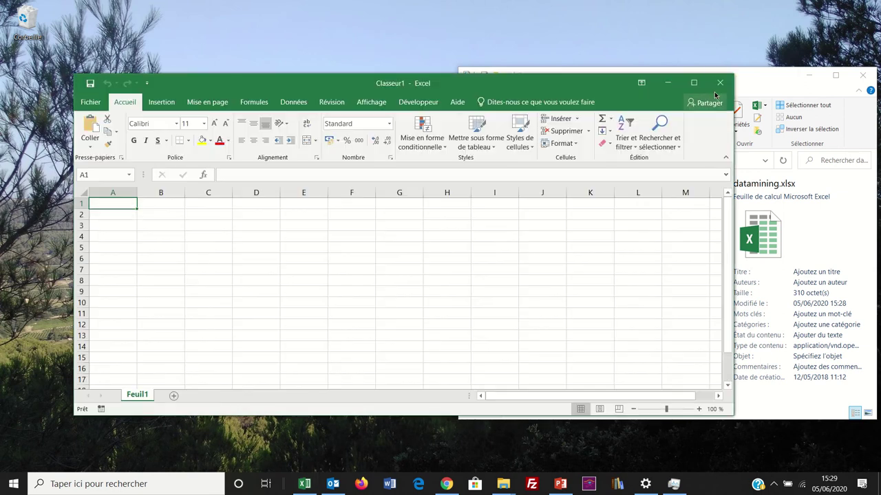
left_click(720, 84)
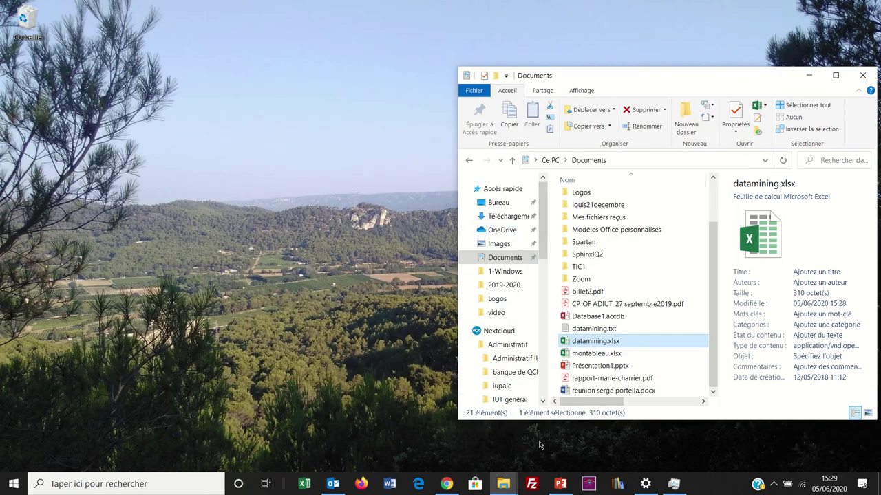
Reopen datamining.txt, add a "Datawarehouse" heading with its "entrepot de données" definition below the existing text, and save the file.
double_click(583, 330)
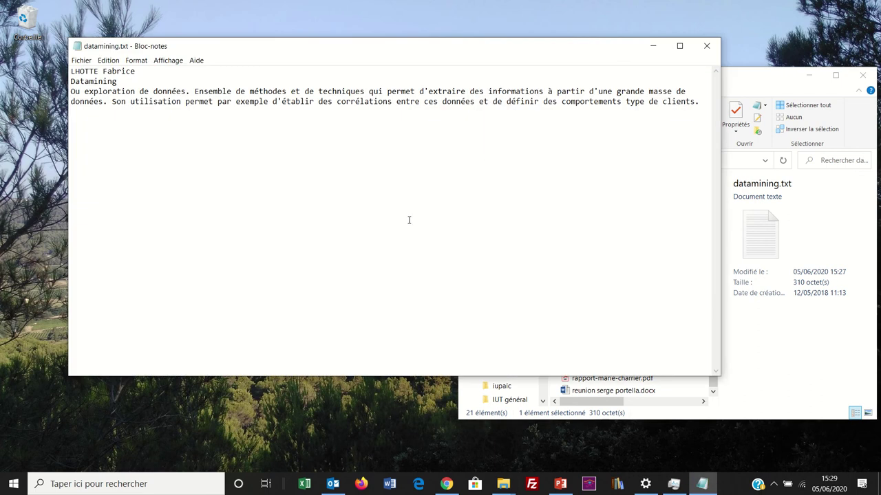
mouse_move(400, 6)
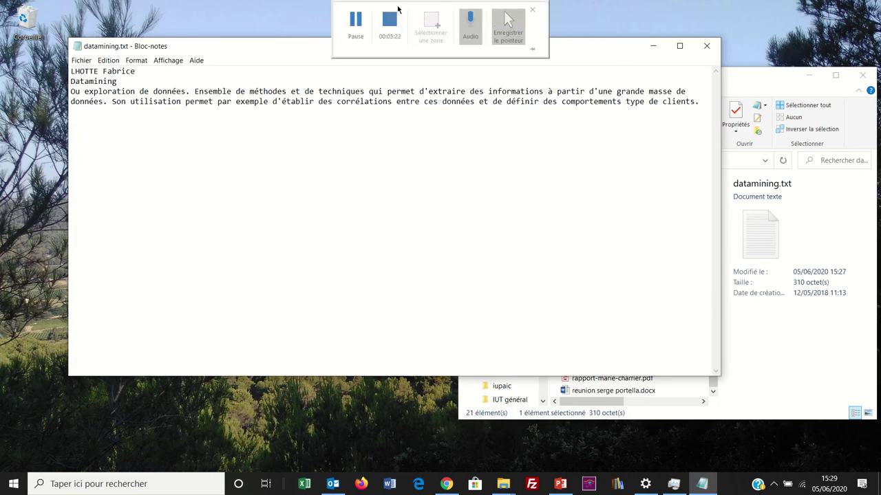
left_click(344, 22)
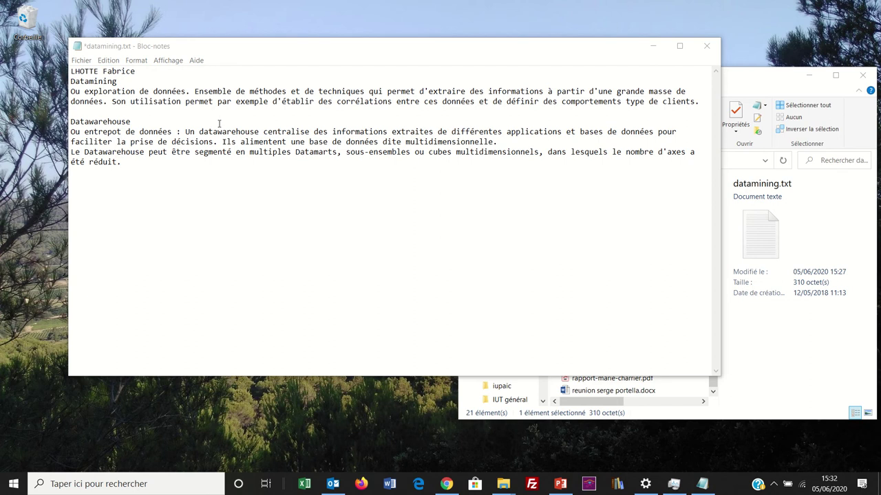
left_click(81, 61)
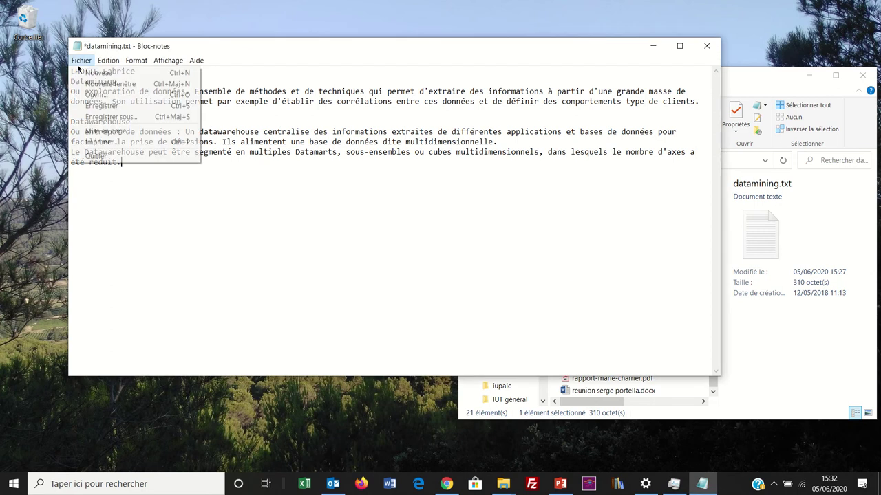
left_click(84, 105)
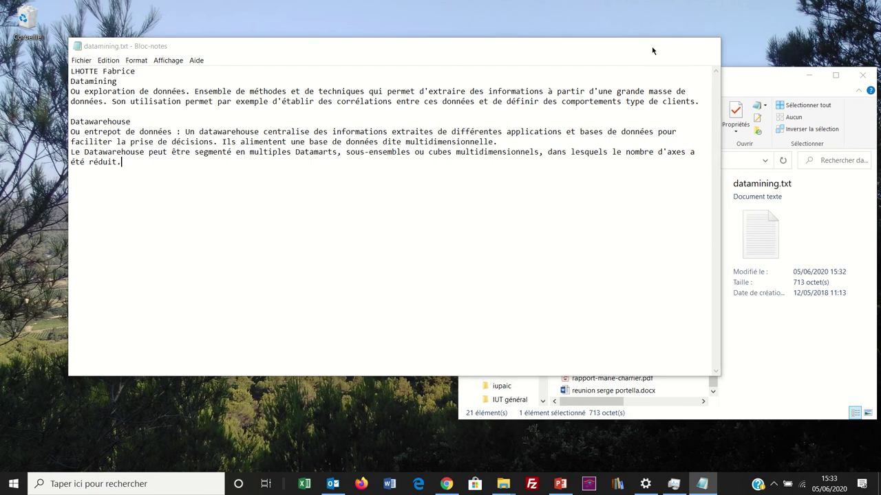
Minimize the datamining.txt window and bring it back, and maximize it and return it to its normal size.
left_click(652, 47)
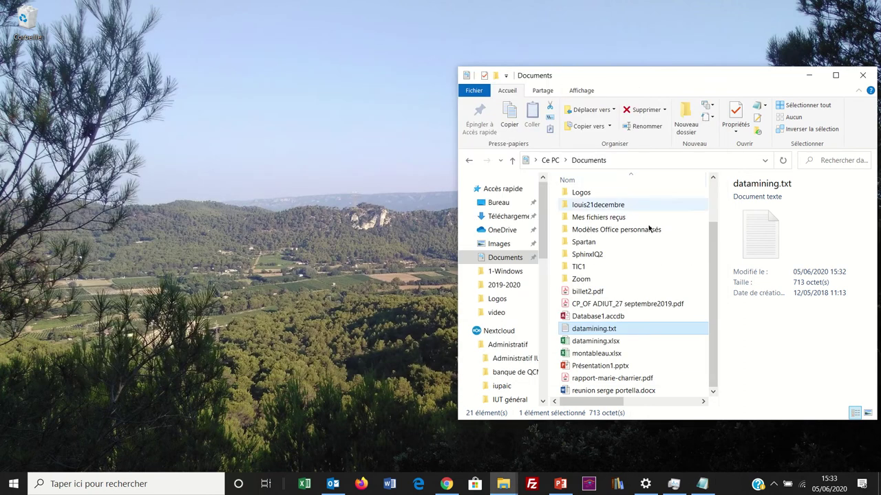
mouse_move(705, 492)
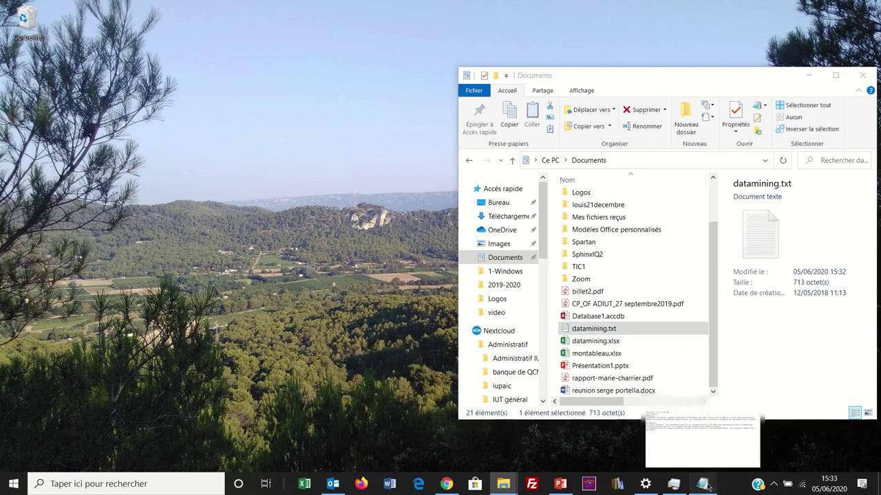
left_click(704, 486)
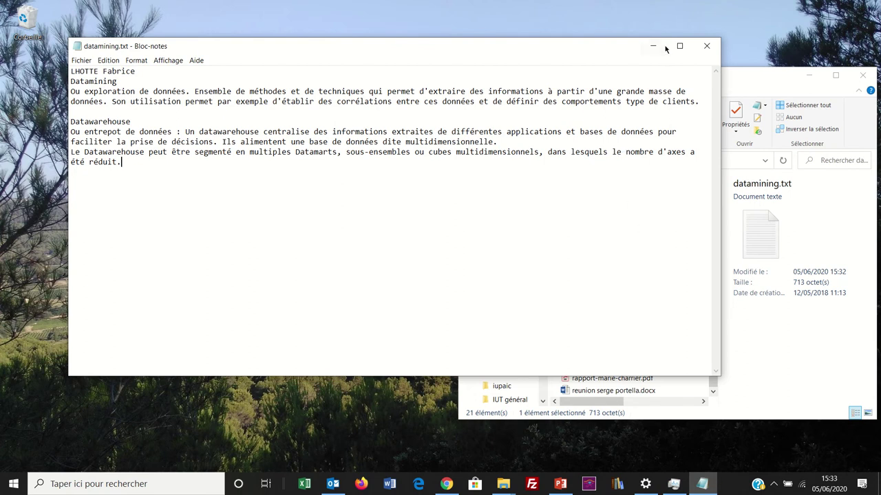
left_click(679, 45)
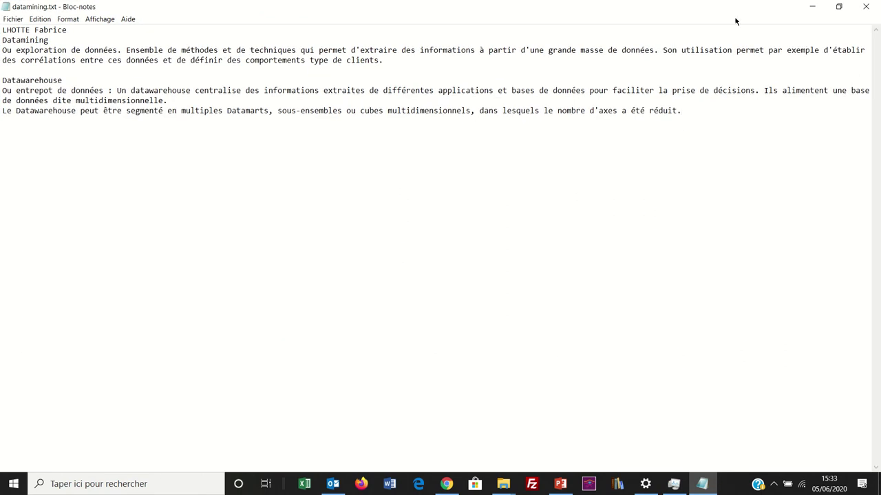
left_click(838, 7)
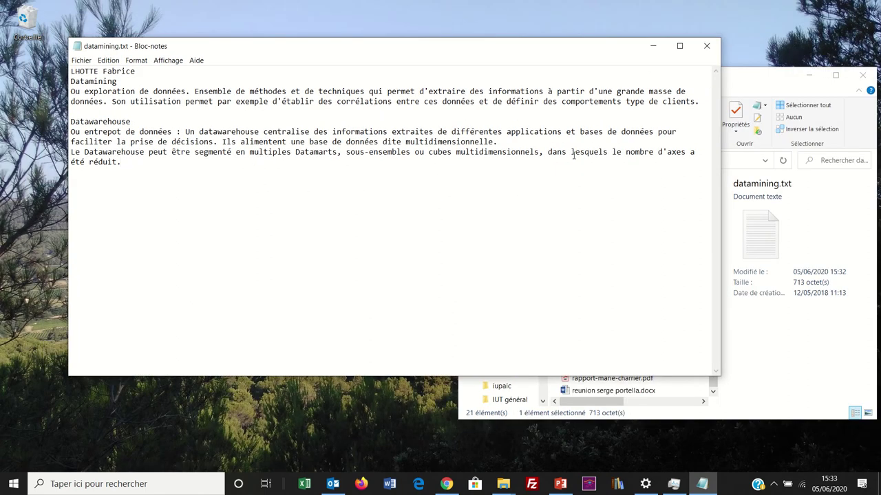
Repeat minimizing and reopening the datamining.txt window, and enlarge it to full screen and reduce it again.
left_click(653, 46)
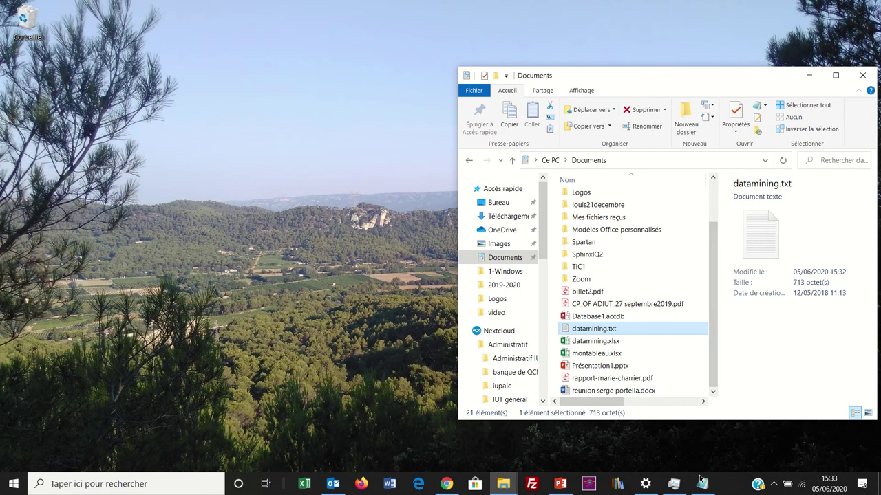
mouse_move(703, 491)
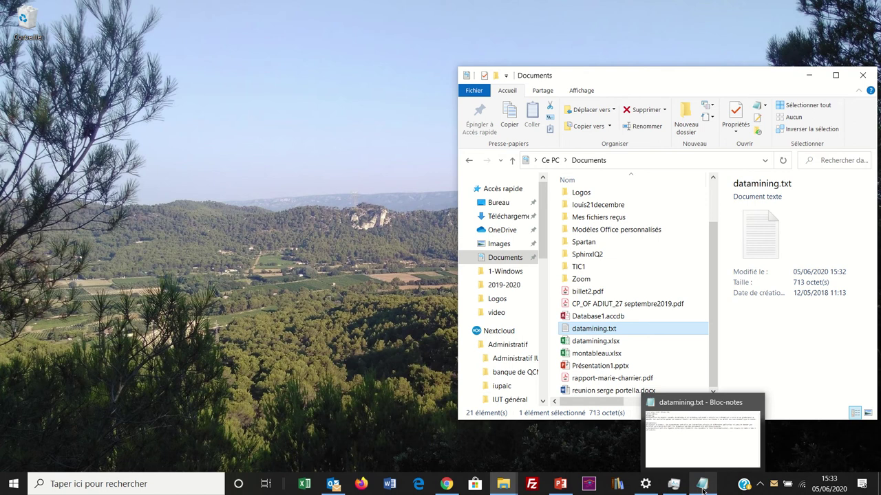
left_click(703, 491)
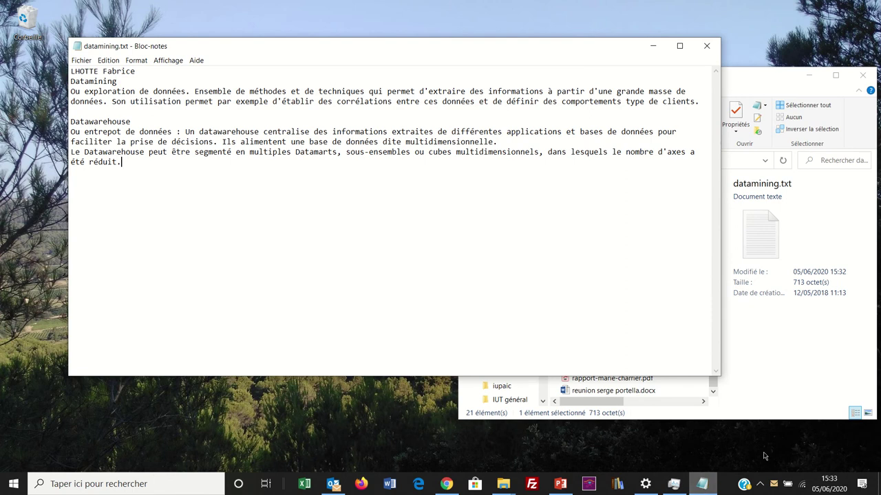
left_click(679, 46)
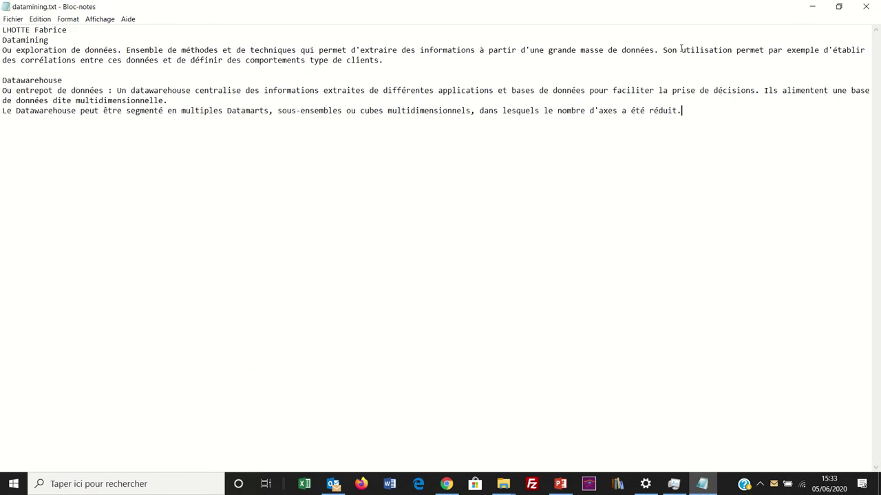
left_click(838, 7)
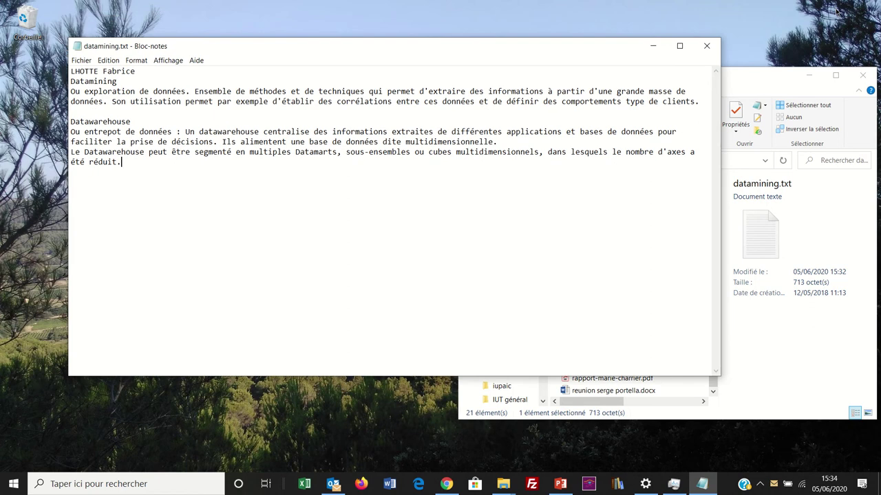
Move the datamining.txt window left, away from the Documents window, and slightly lower on the desktop.
mouse_move(376, 35)
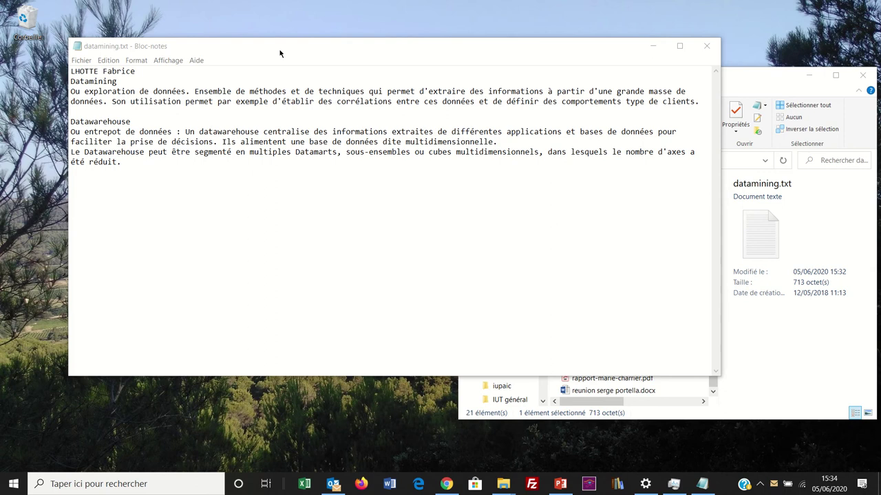
left_click_drag(280, 54, 219, 51)
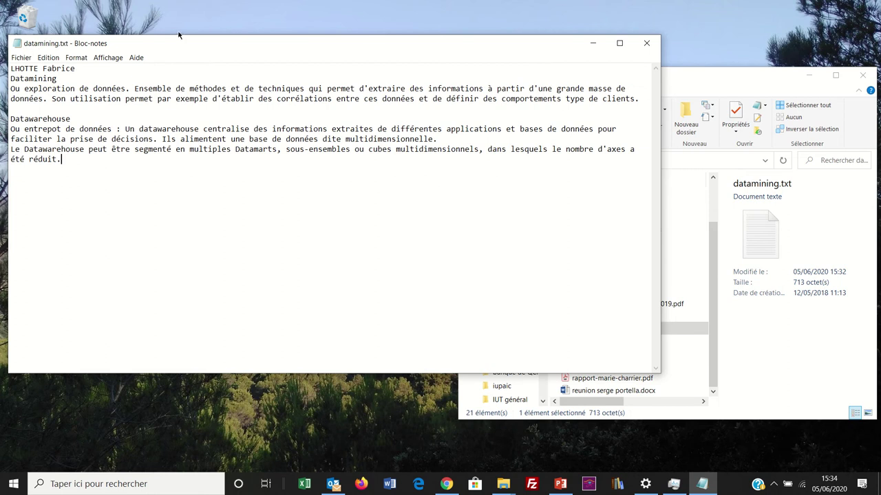
left_click_drag(179, 44, 191, 82)
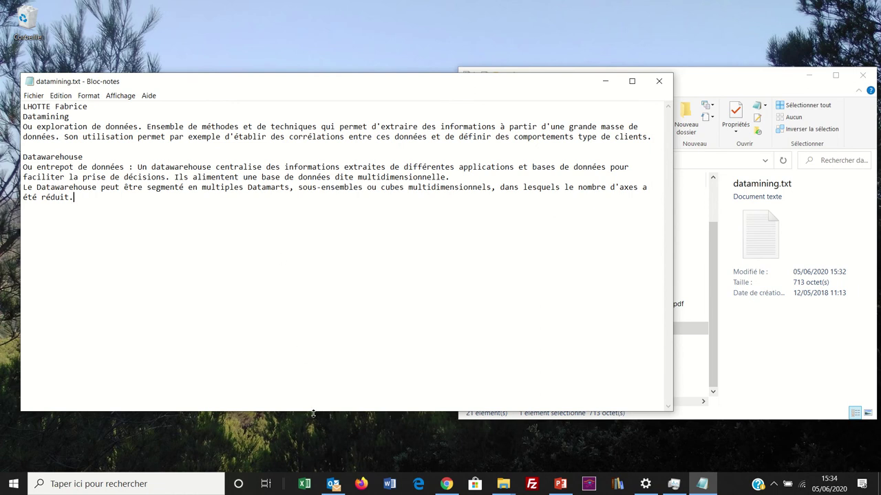
Reduce the height and width of the datamining.txt window so it fits beside the Documents window without overlapping it.
left_click_drag(313, 412, 300, 342)
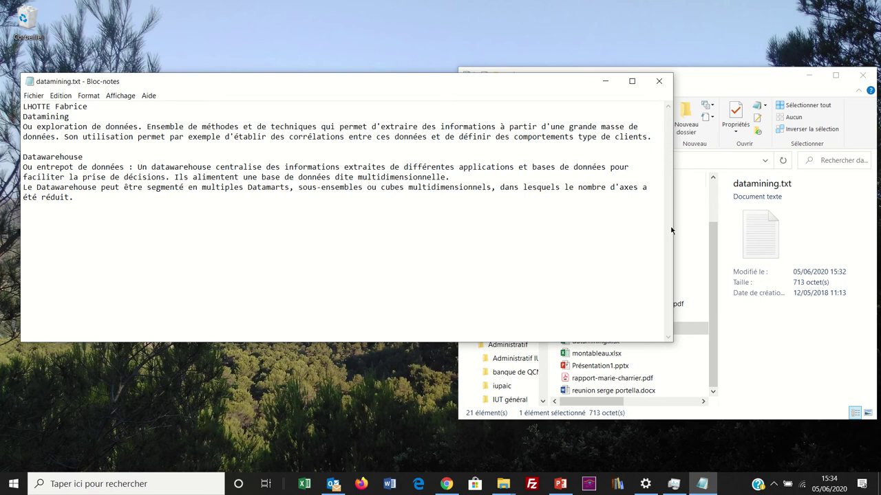
left_click_drag(673, 230, 448, 258)
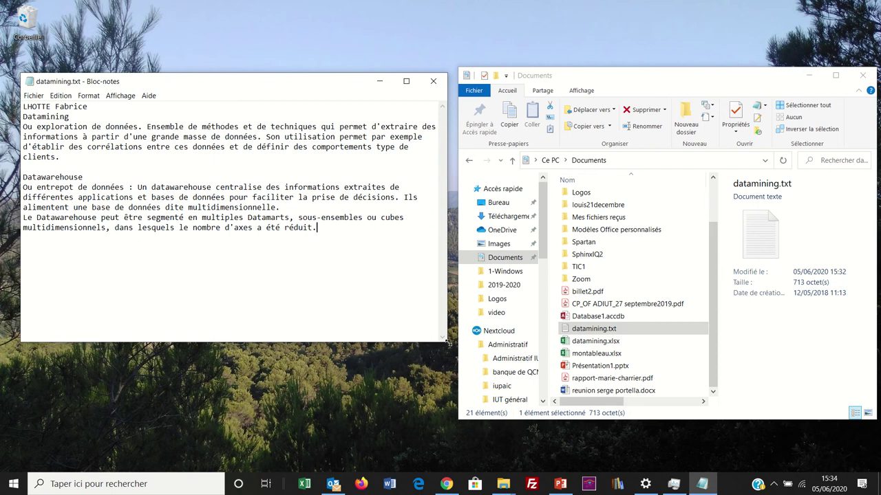
mouse_move(448, 342)
left_mouse_down()
mouse_move(334, 260)
mouse_move(444, 334)
left_mouse_up()
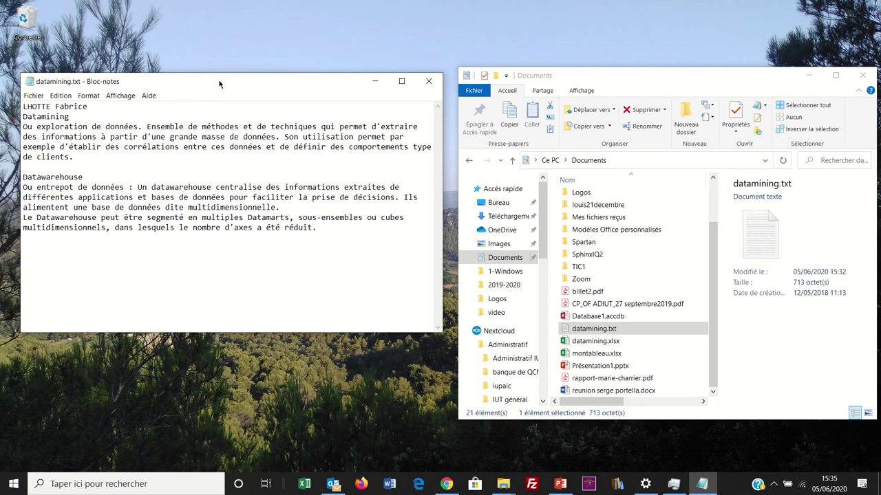
Snap the datamining.txt window to the left half, the right half and the full screen, and restore it to its reduced size.
left_click_drag(219, 83, 2, 125)
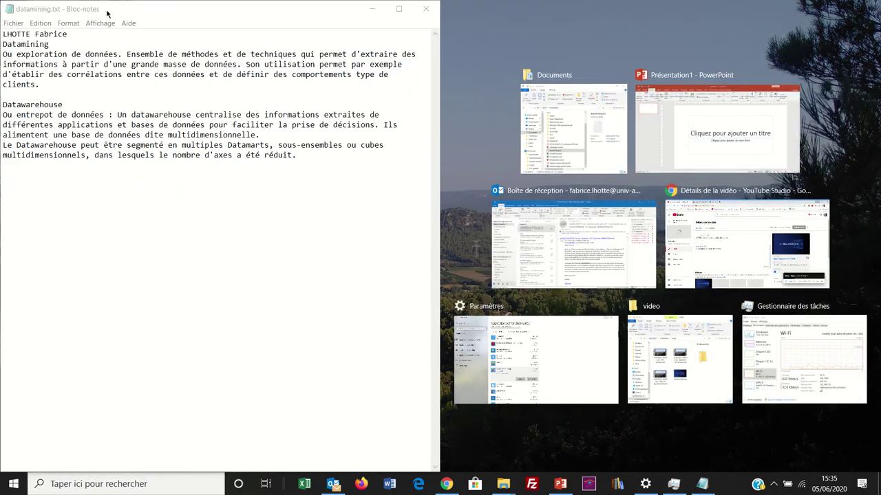
left_click_drag(104, 9, 877, 165)
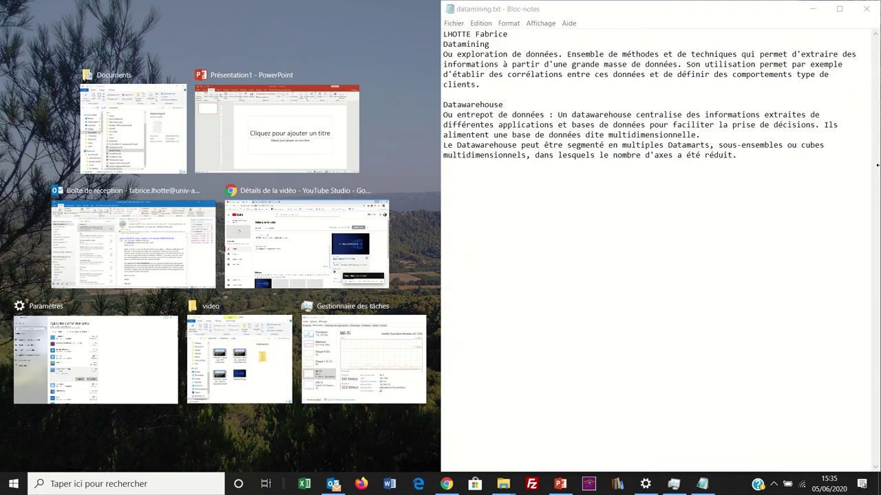
left_click_drag(693, 15, 369, 5)
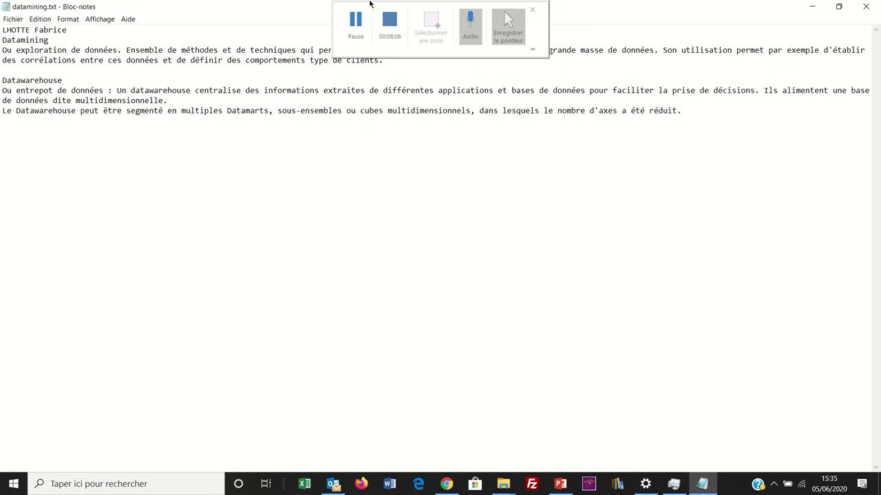
double_click(256, 12)
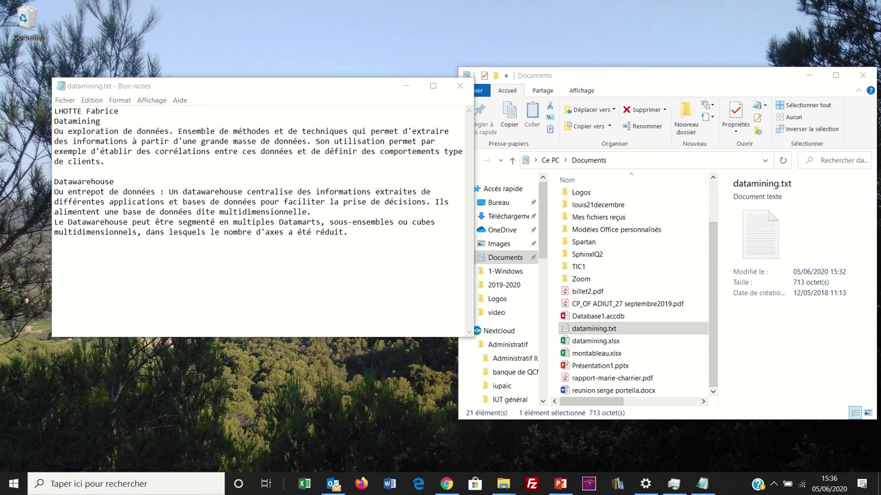
Search Windows for "ce", open Ce PC and examine its devices and drives.
left_click(63, 485)
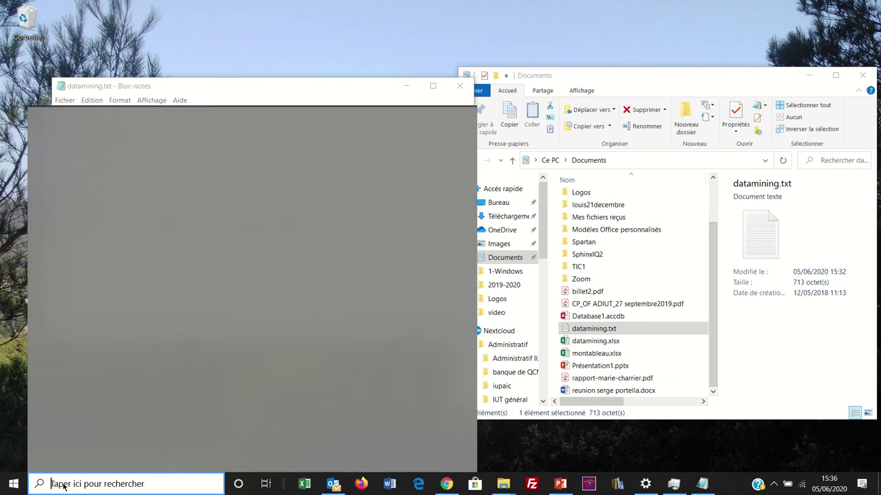
type("ce")
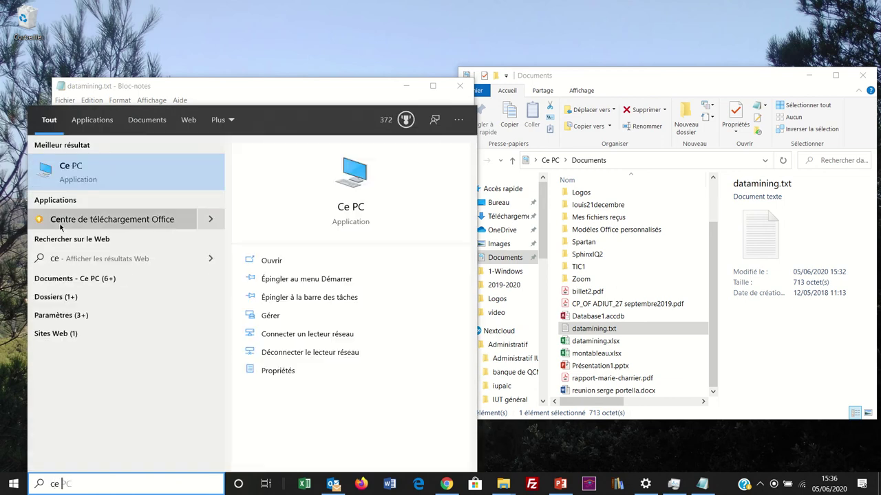
left_click(70, 172)
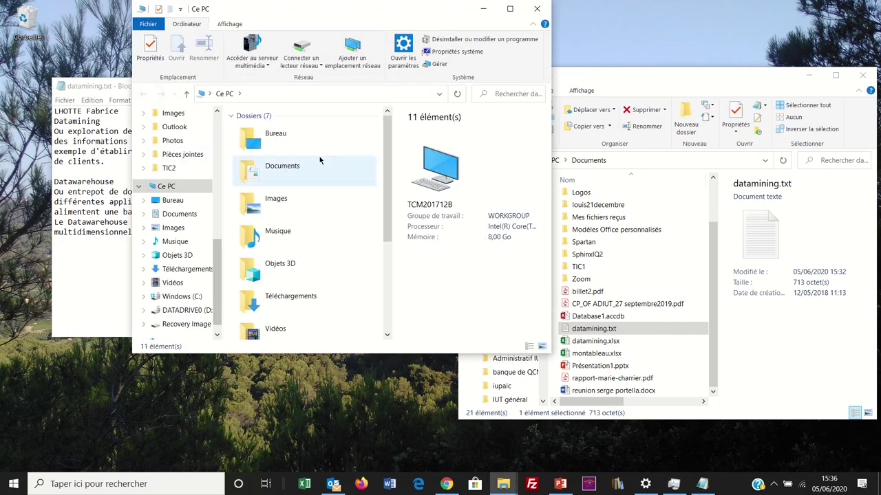
left_click_drag(387, 166, 386, 265)
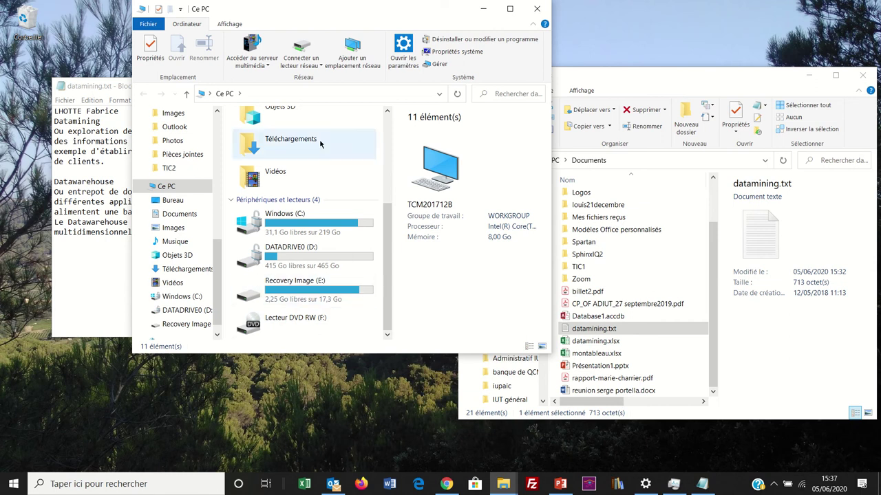
Close the Ce PC, Documents and datamining.txt windows to clear the desktop.
mouse_move(375, 5)
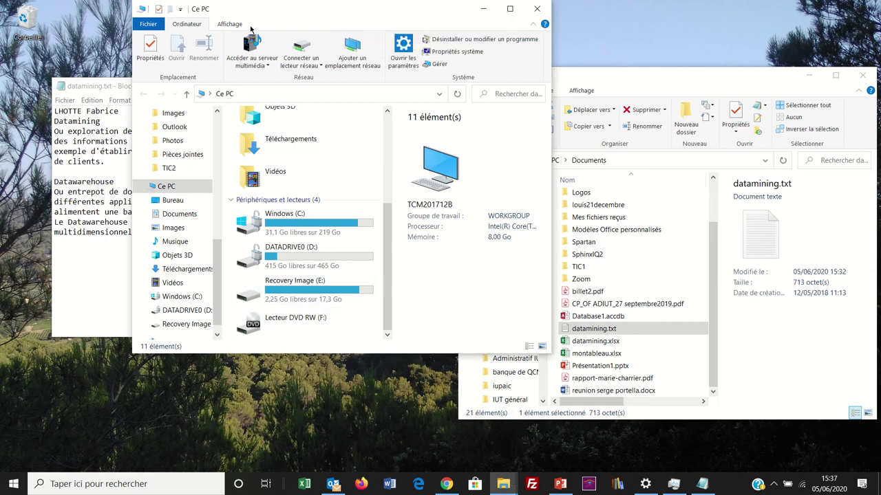
left_click(536, 8)
left_click(862, 75)
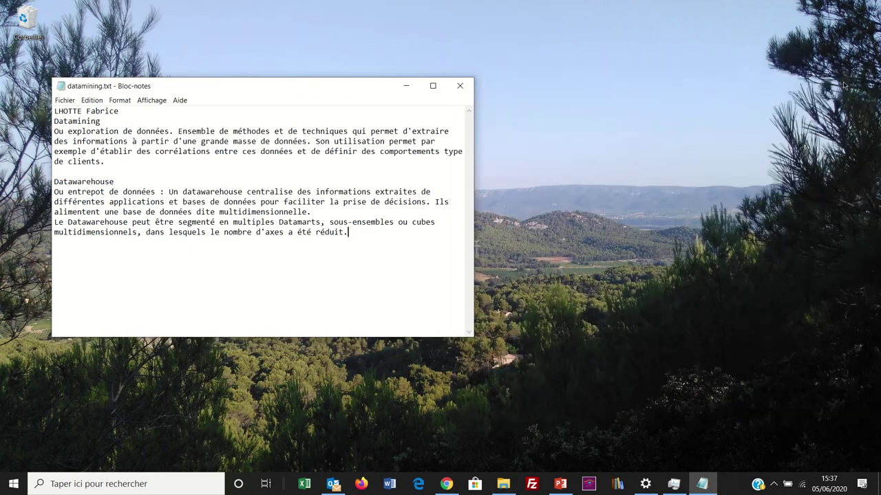
left_click(459, 86)
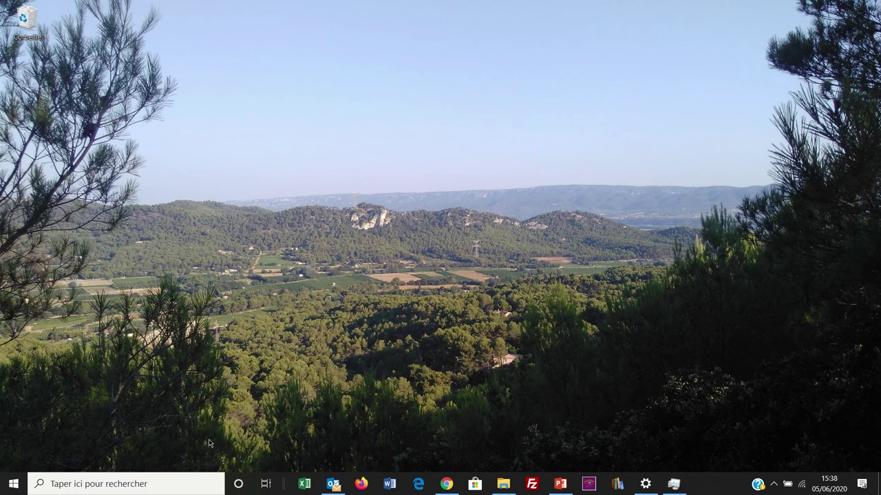
Open File Explorer, display the Documents folder from quick access and locate datamining.txt.
left_click(503, 484)
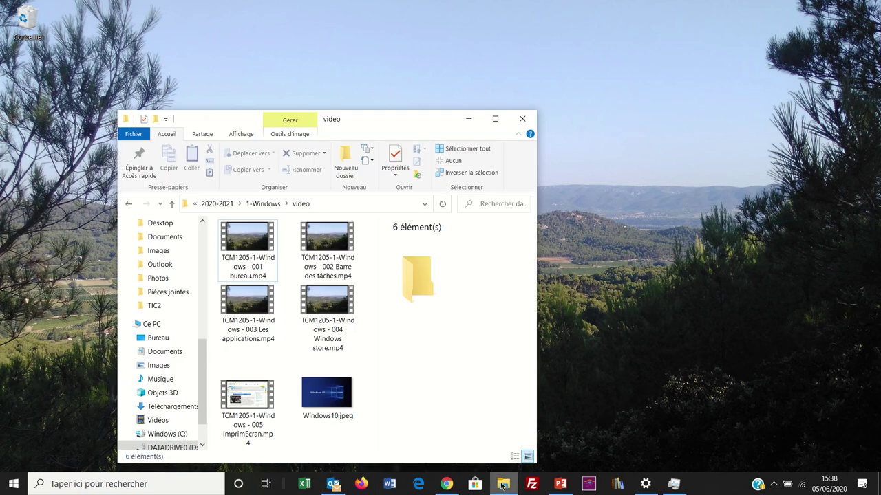
left_click(180, 236)
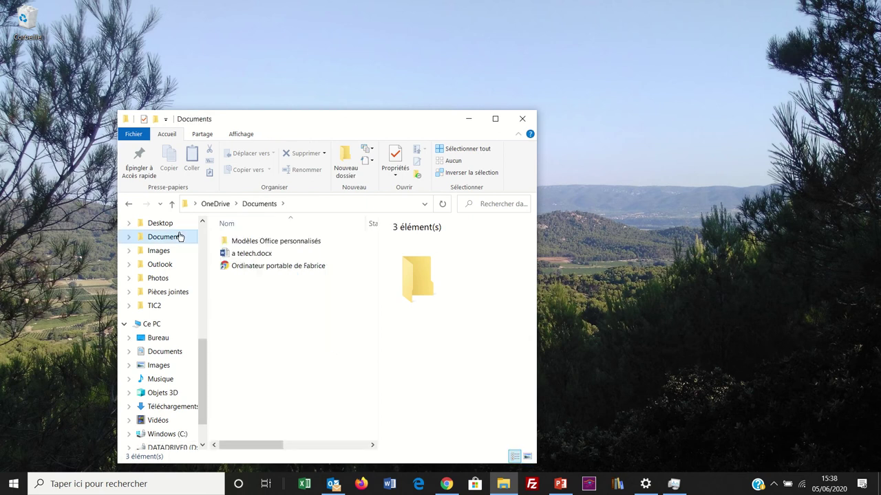
scroll(182, 236, "up", 5)
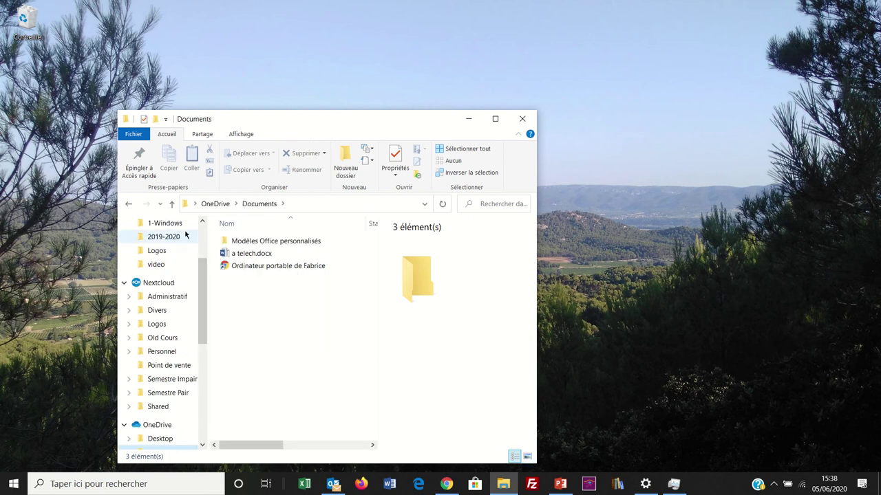
scroll(184, 236, "up", 2)
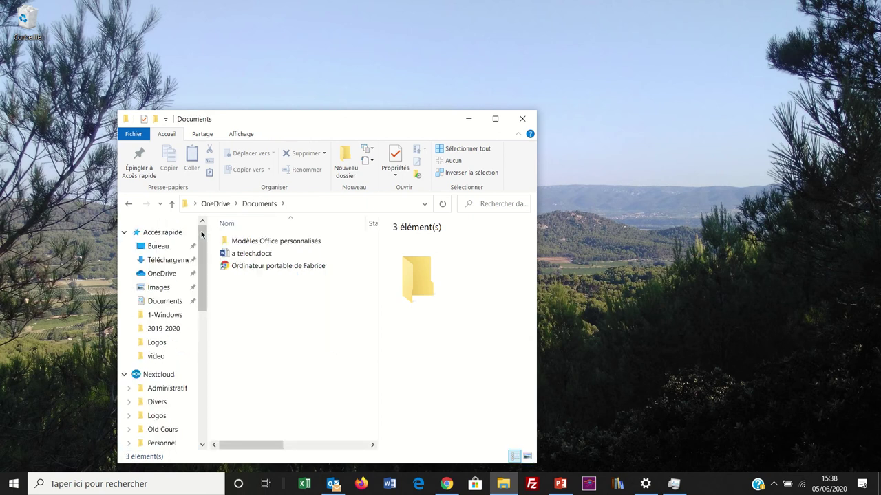
left_click(156, 302)
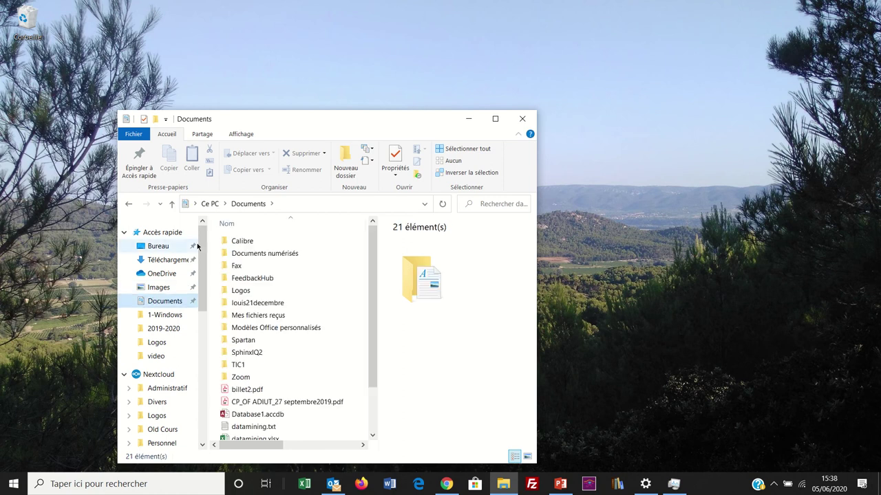
scroll(238, 350, "down", 2)
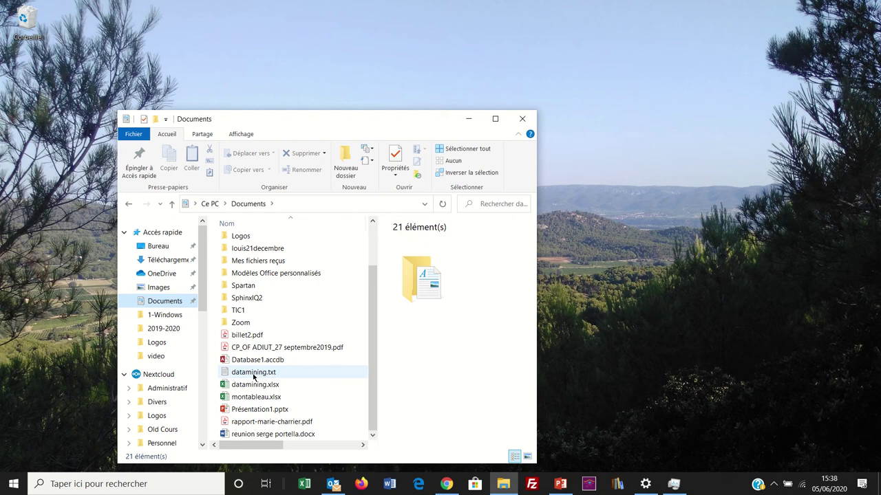
mouse_move(362, 5)
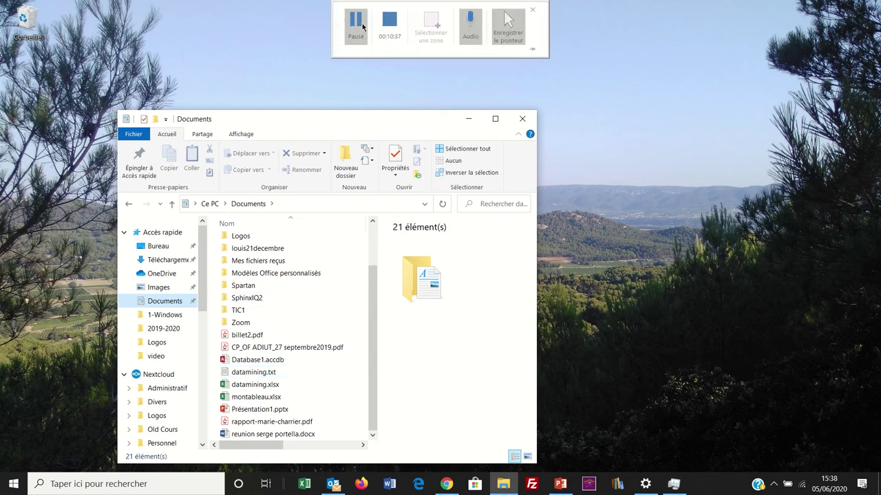
left_click(363, 26)
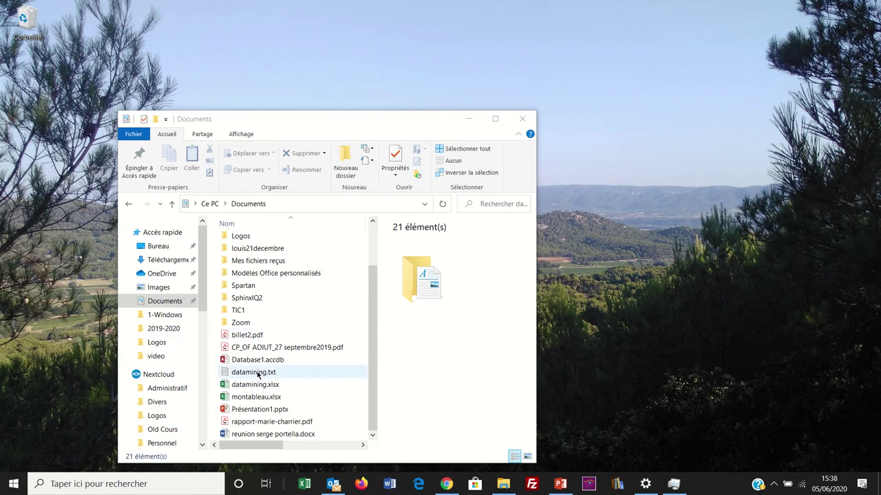
Open the properties of datamining.txt and examine its type, location, size and dates.
left_click(257, 372)
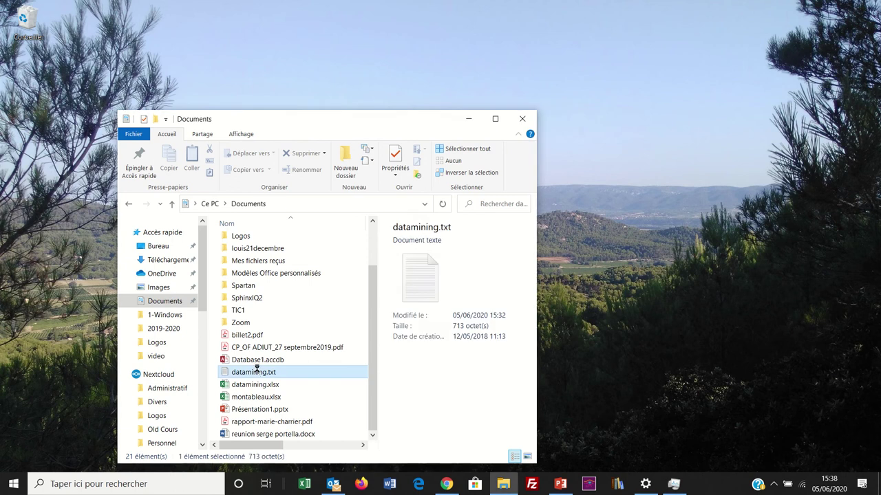
right_click(257, 372)
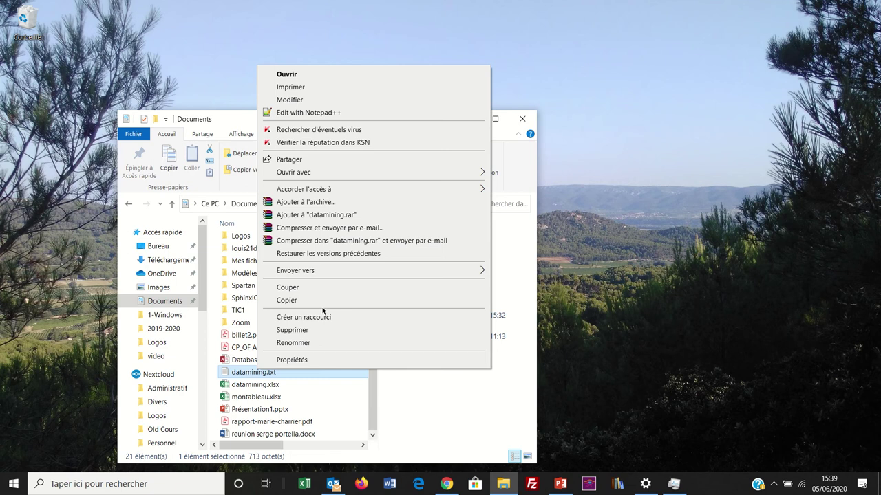
left_click(321, 360)
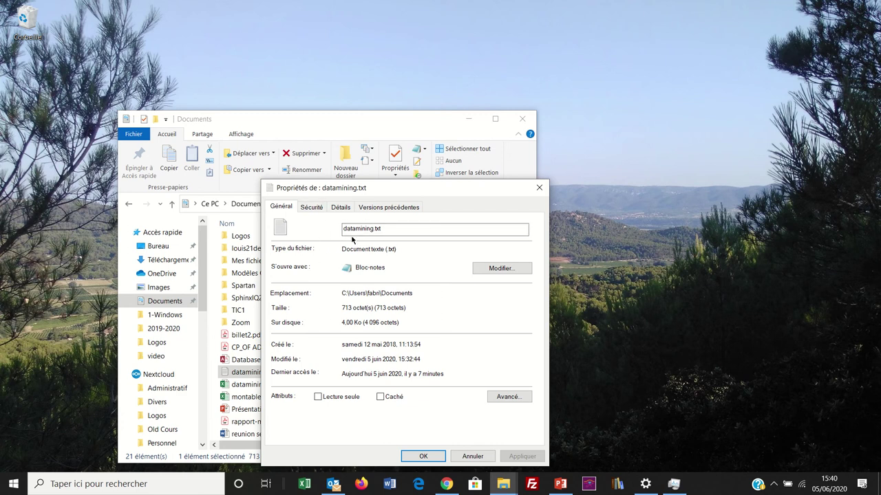
Examine the security and details properties of datamining.txt, highlighting its full object path.
left_click(318, 211)
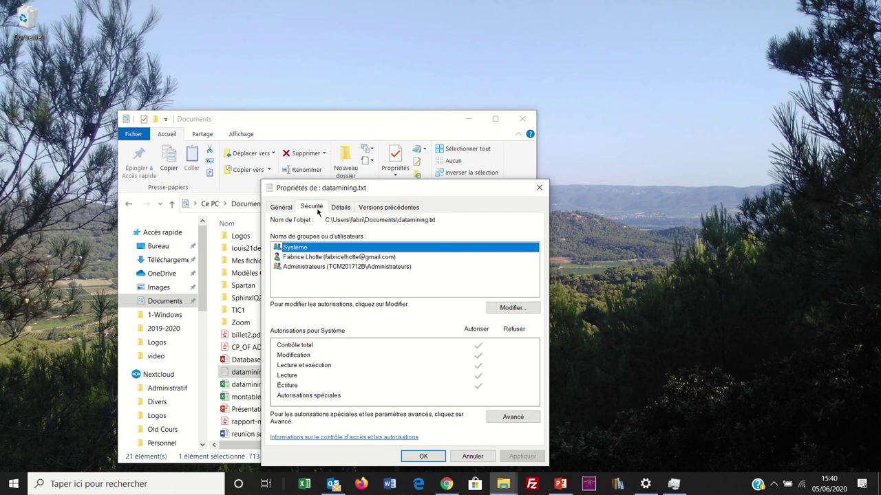
left_click(339, 209)
left_click(310, 208)
left_click_drag(437, 219, 324, 228)
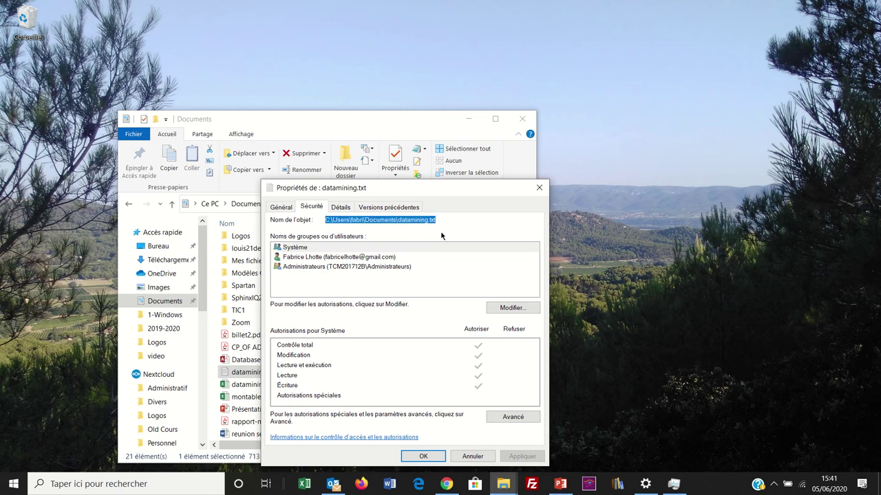
left_click(442, 217)
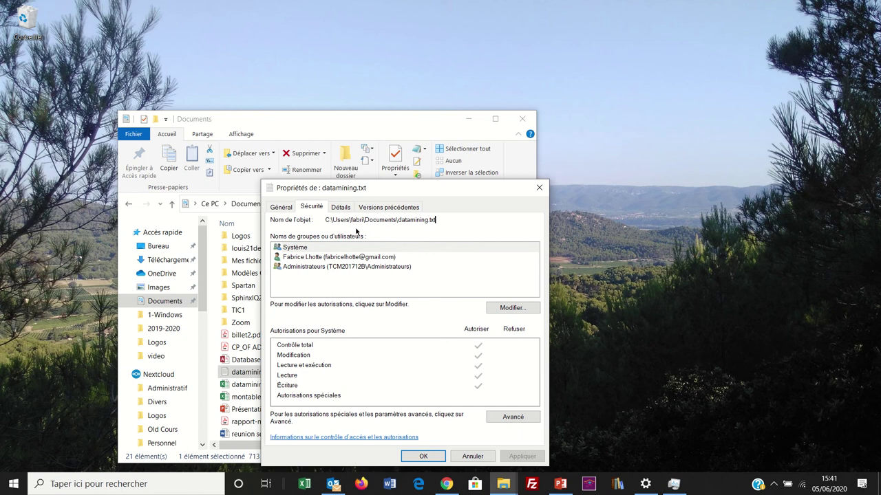
Return to the general properties of datamining.txt, check its size and close the properties.
mouse_move(386, 12)
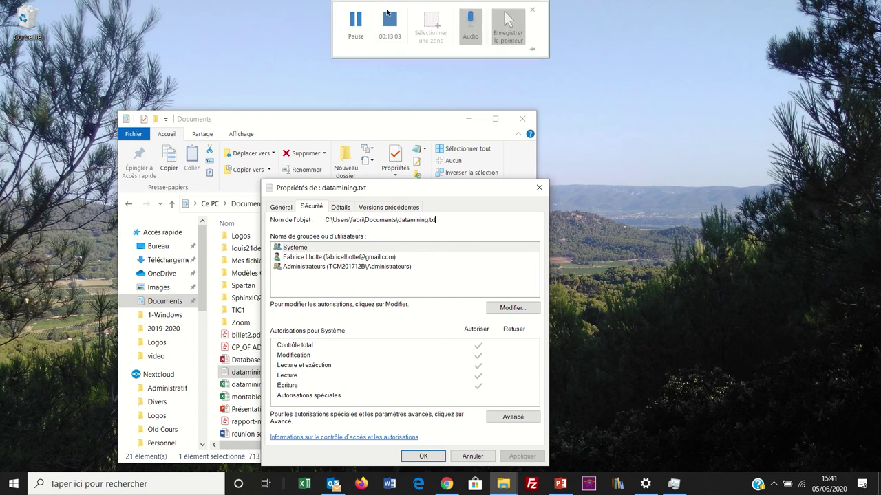
left_click(363, 20)
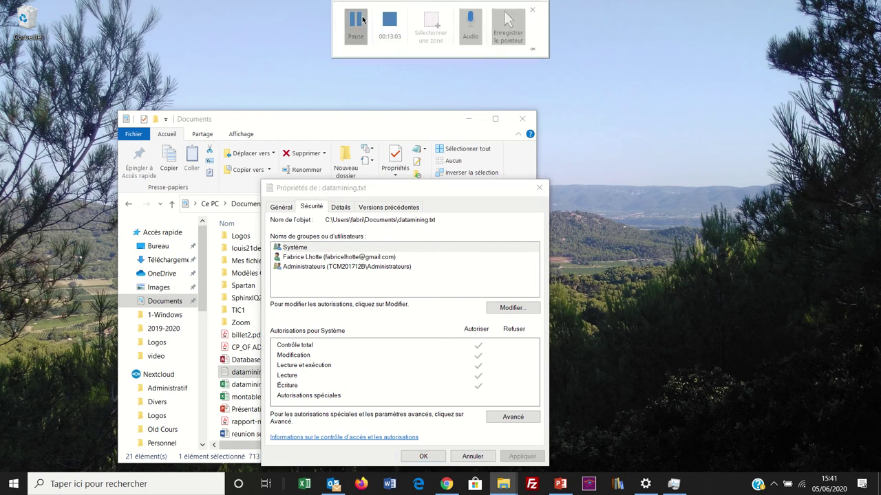
left_click(280, 207)
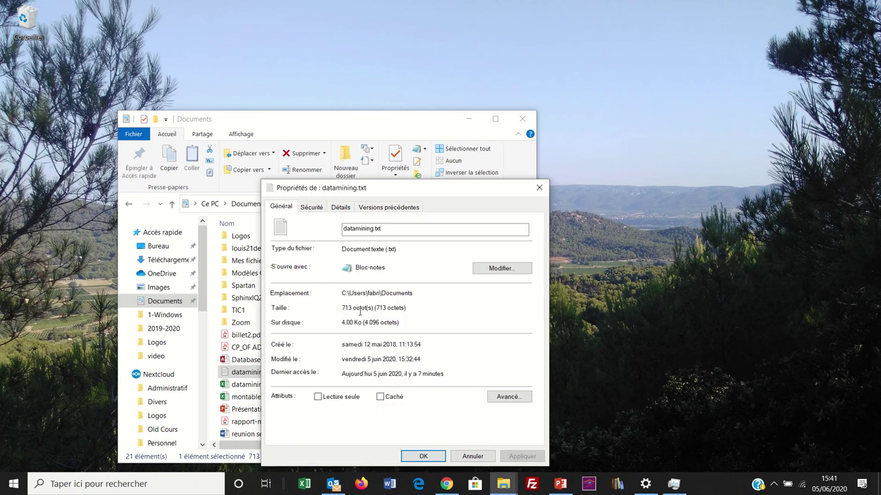
left_click(421, 456)
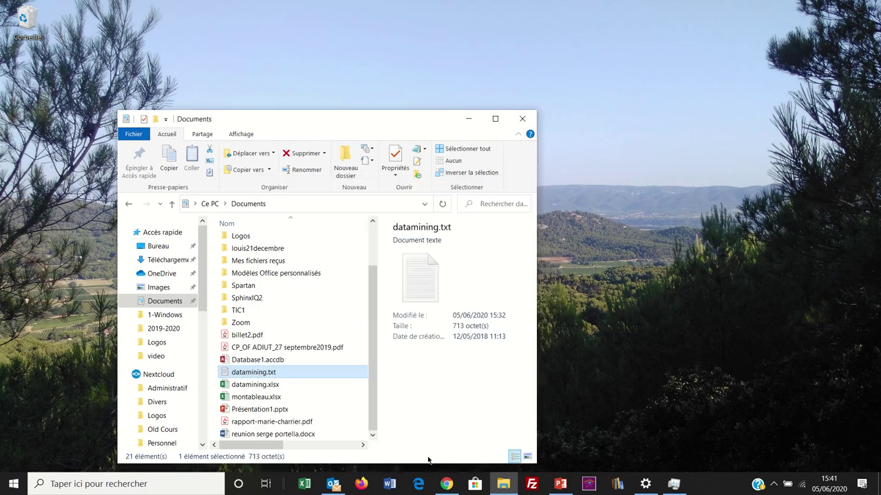
Open datamining.txt, add an empty line at the end of the text, save the file and close it.
double_click(278, 374)
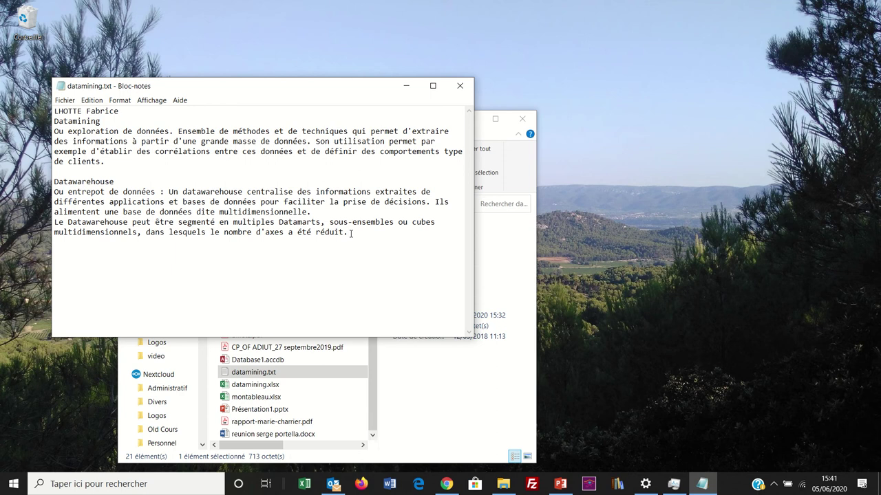
key("Return")
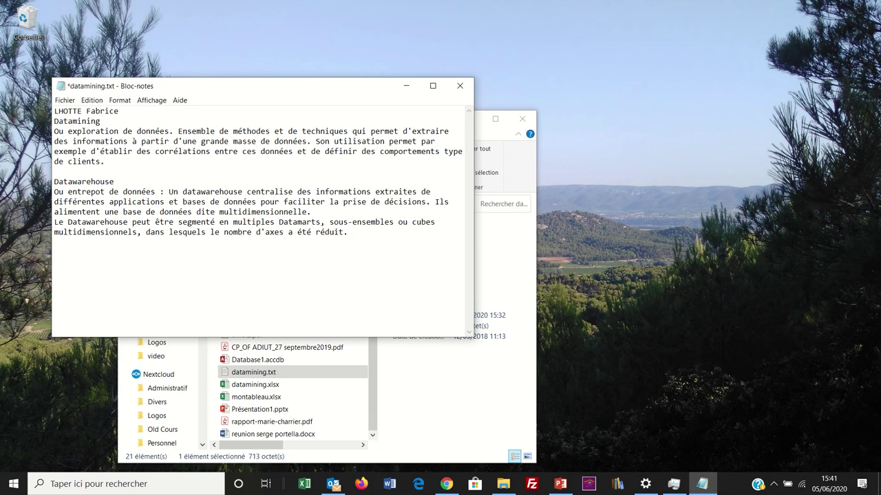
left_click(64, 100)
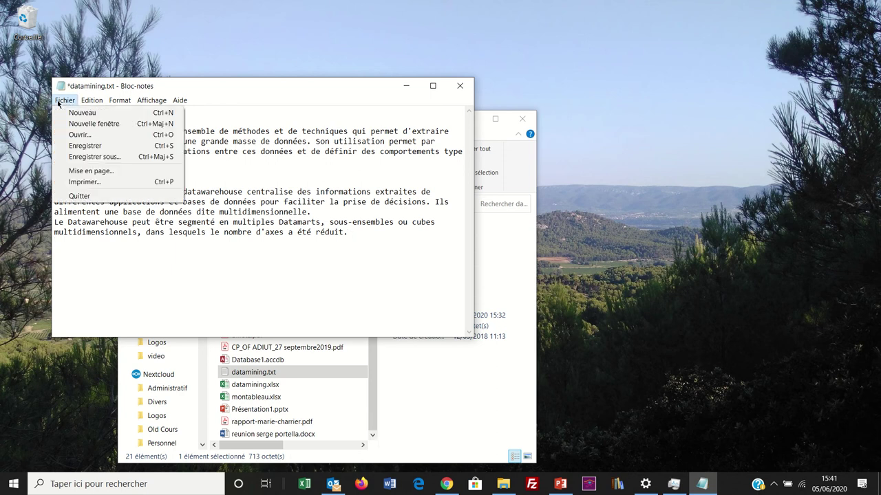
left_click(73, 149)
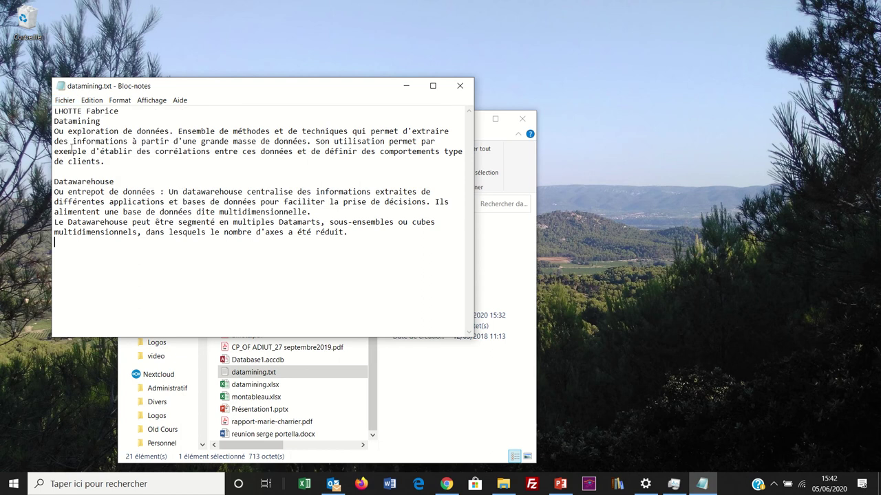
left_click(460, 86)
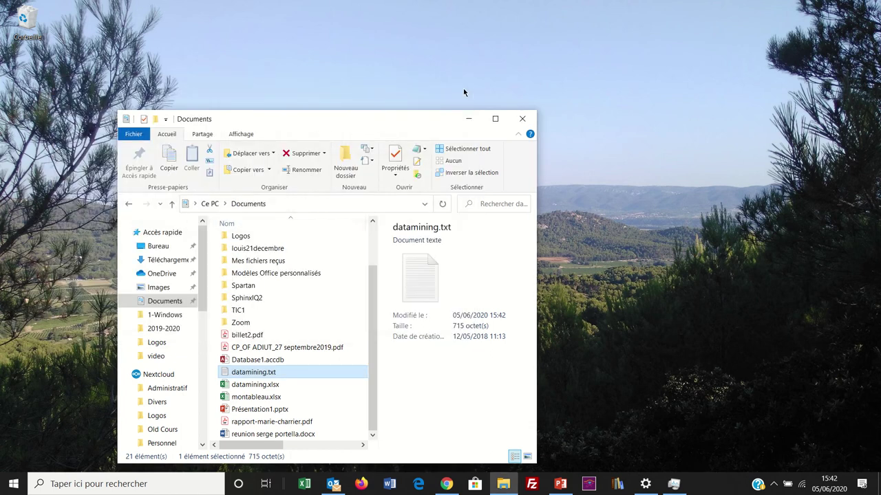
Reopen the properties of datamining.txt to check its size after the edit, and close them.
right_click(263, 376)
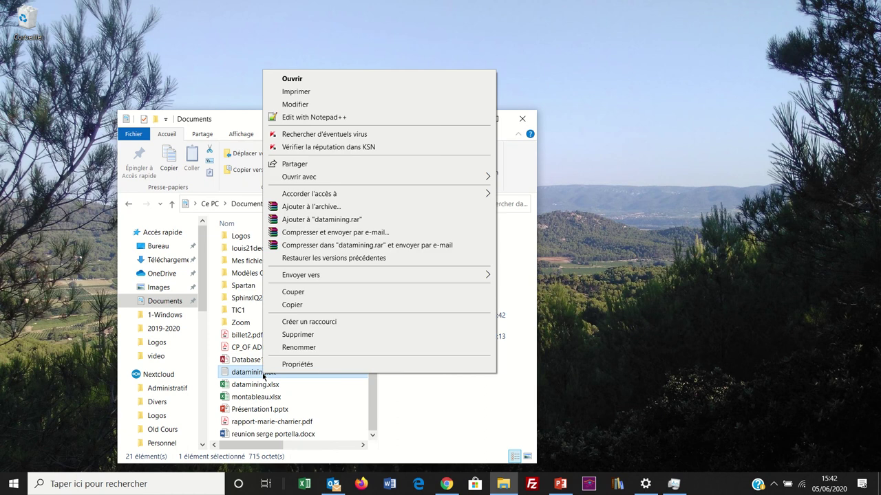
left_click(326, 365)
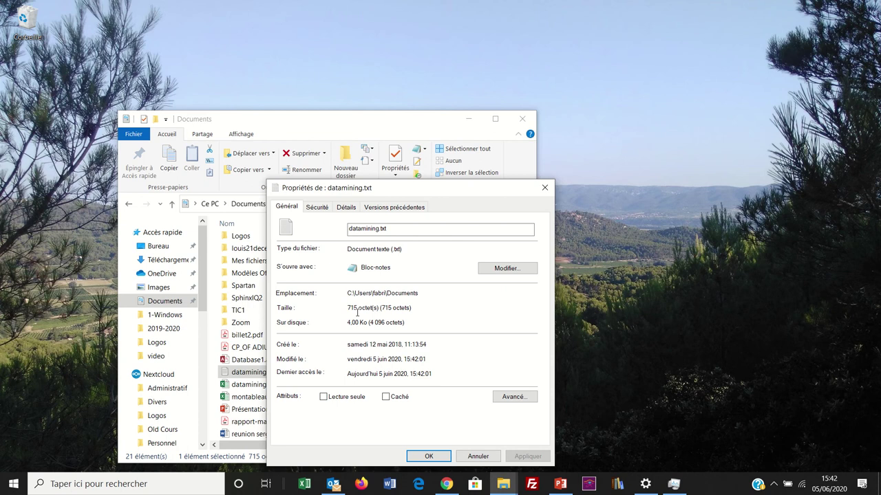
mouse_move(396, 4)
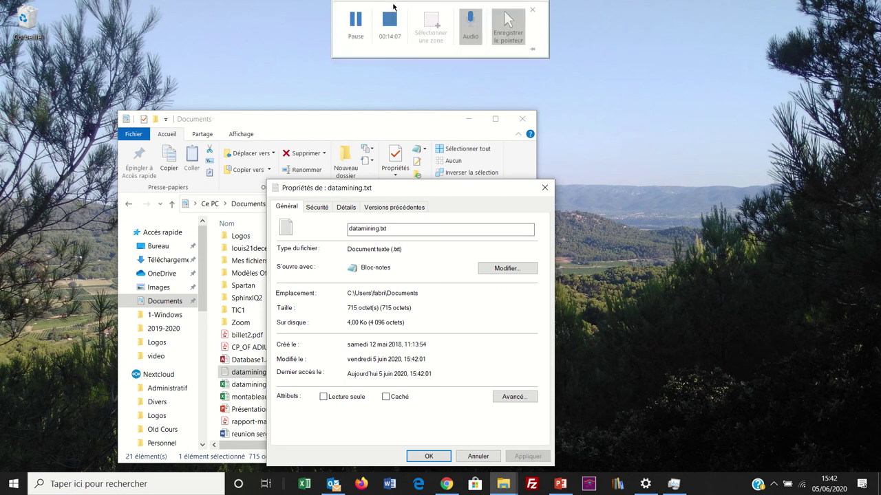
left_click(356, 28)
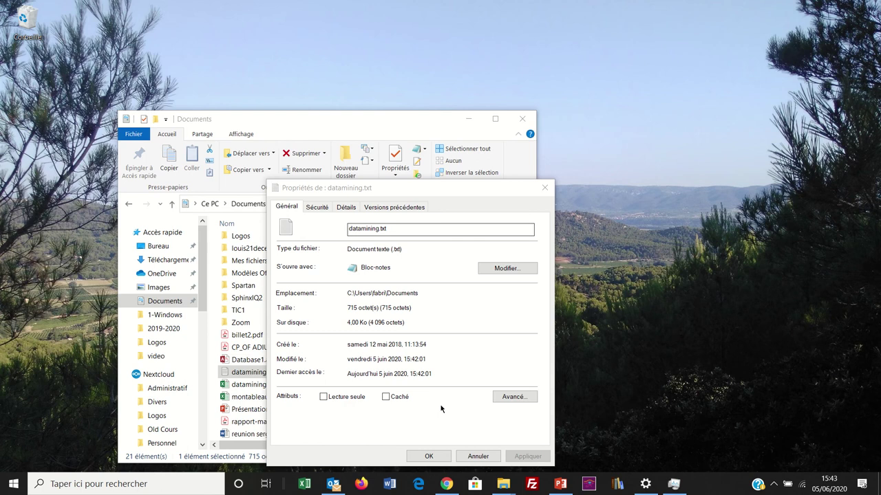
left_click(428, 456)
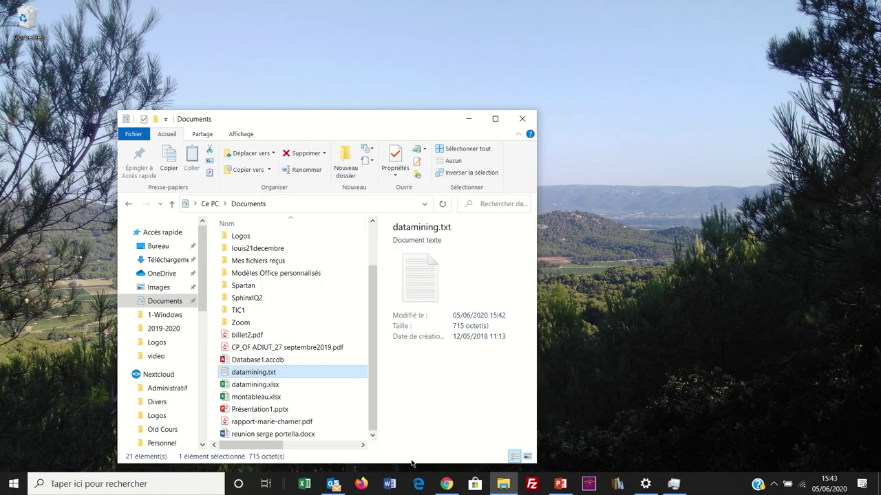
Copy the whole text of datamining.txt and create a blank document in Word.
double_click(273, 375)
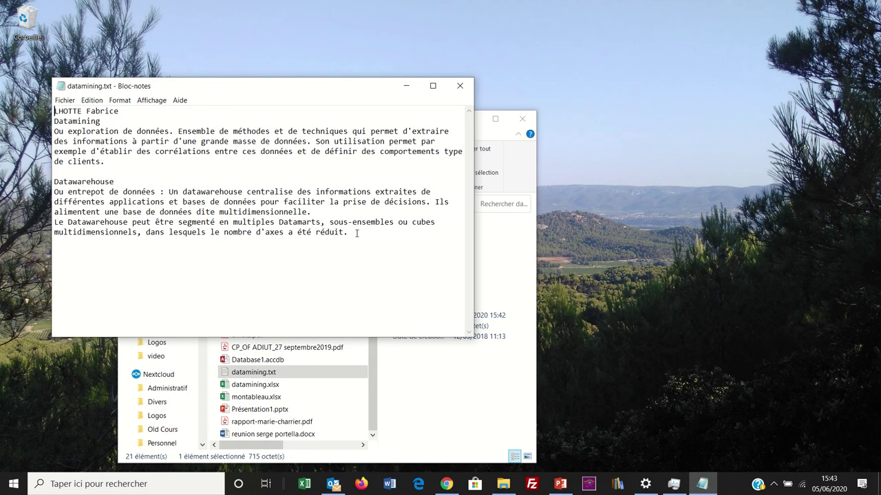
left_click_drag(359, 234, 51, 100)
key("ctrl+c")
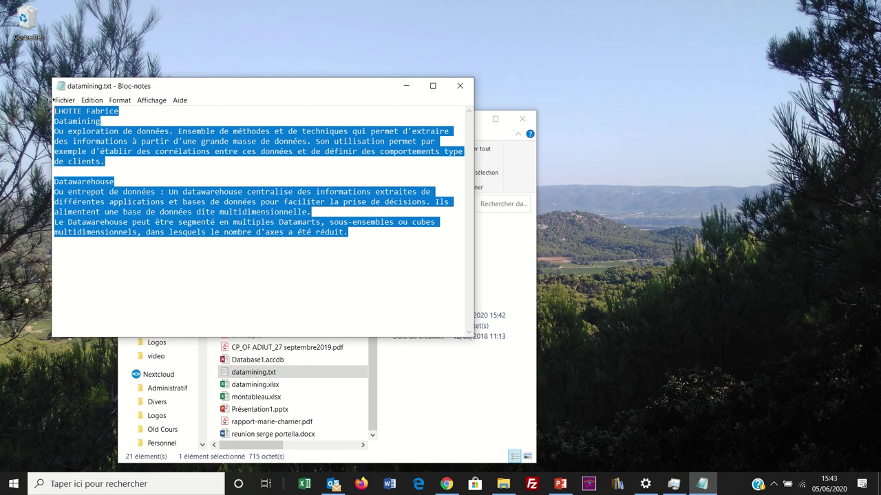
left_click(385, 488)
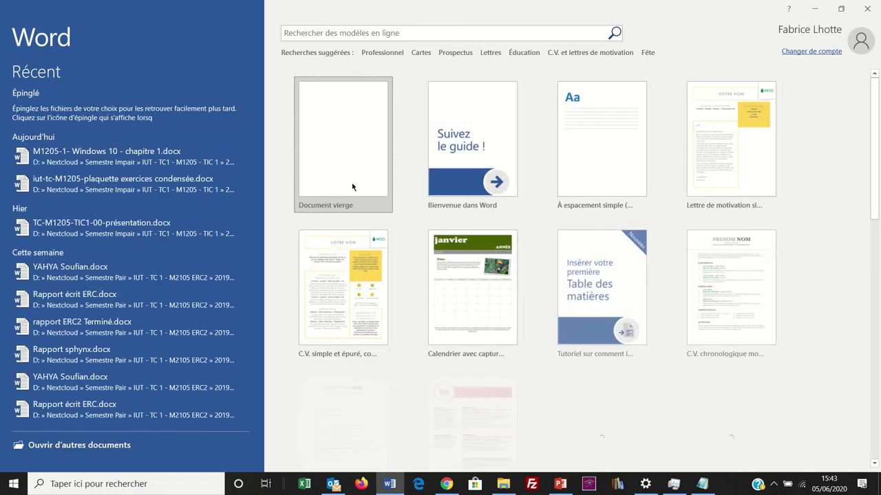
left_click(352, 187)
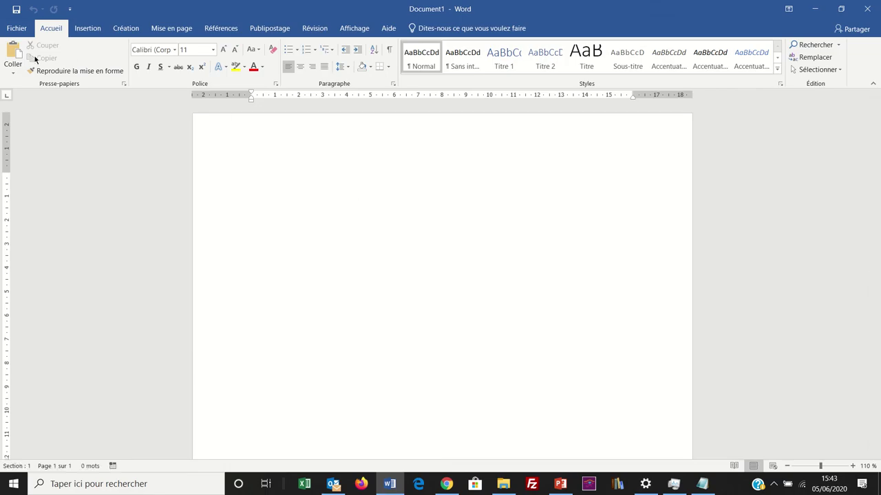
Paste the copied text into the blank document as text only and correct the misspelled word "entrepot" to "entrepôt".
left_click(13, 66)
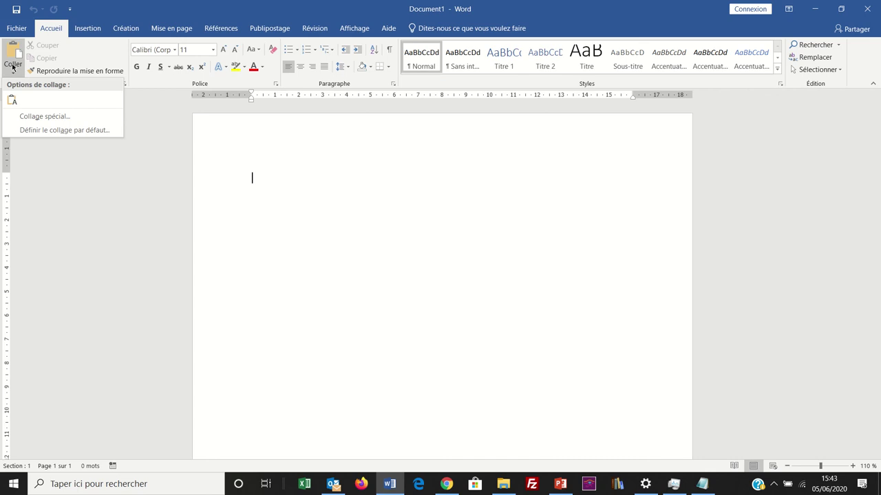
left_click(12, 100)
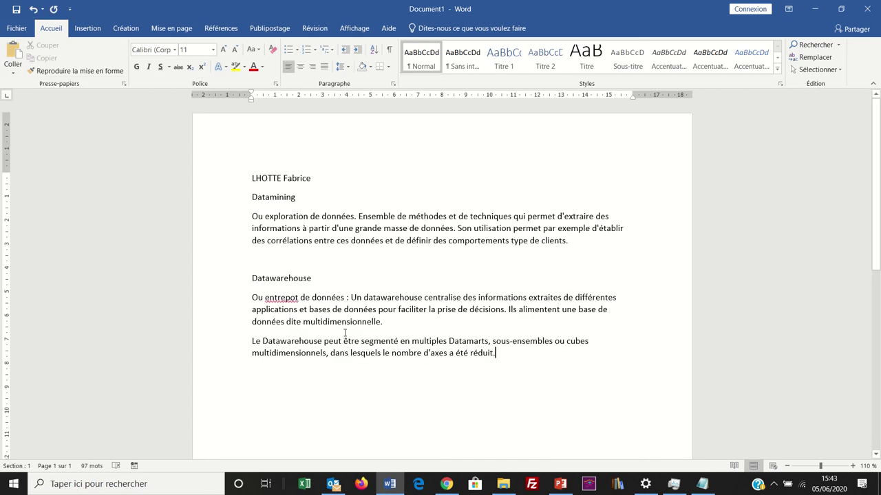
right_click(289, 298)
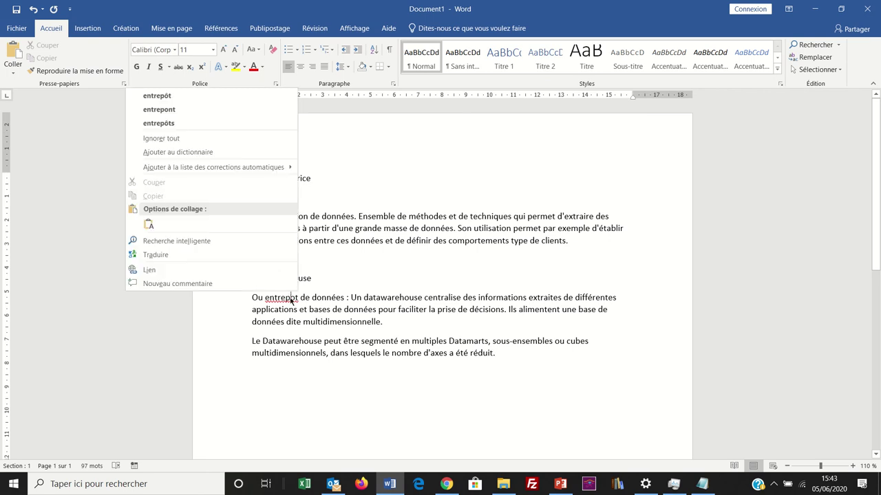
left_click(175, 97)
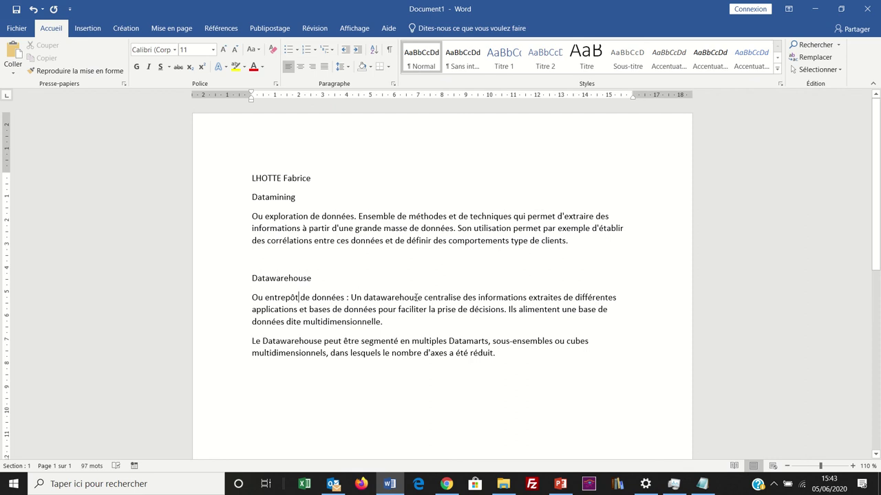
Save the document in the Documents folder as datamining in Word format (.docx), and close it.
left_click(10, 28)
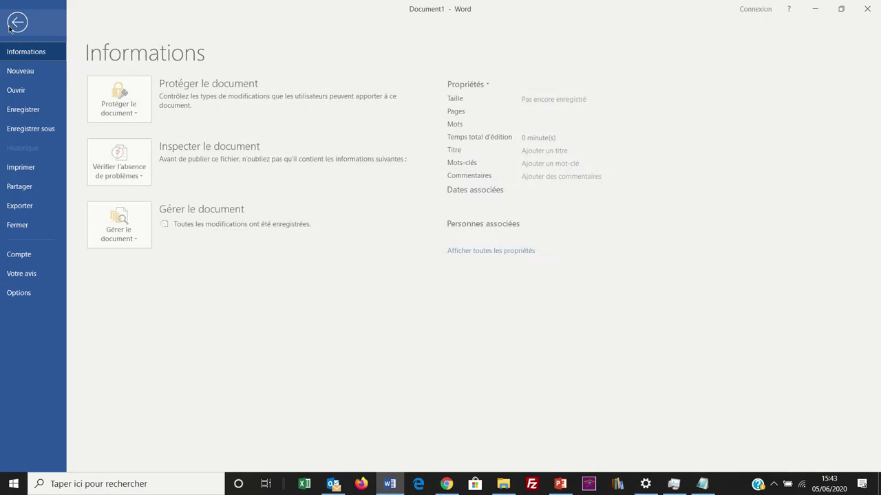
left_click(23, 131)
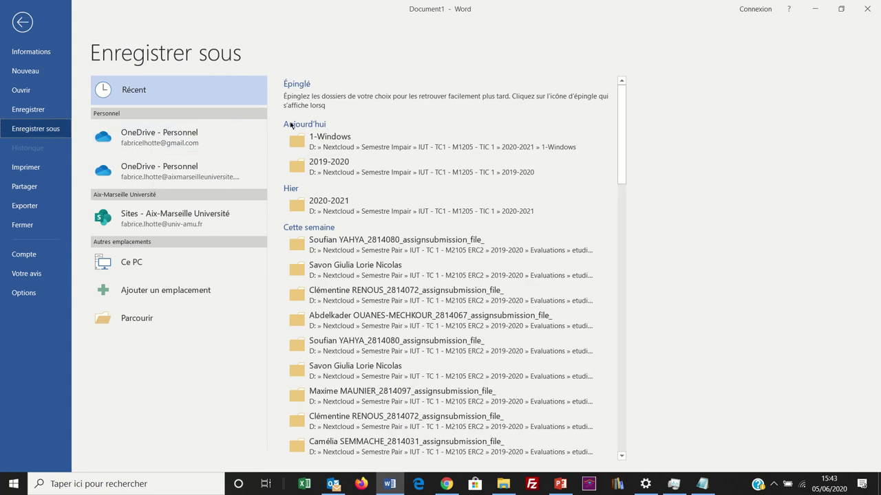
left_click(134, 322)
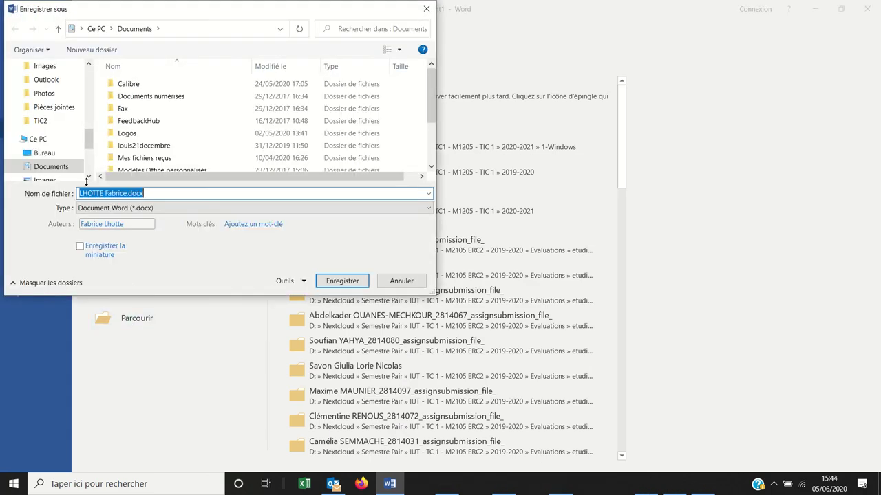
scroll(40, 116, "up", 3)
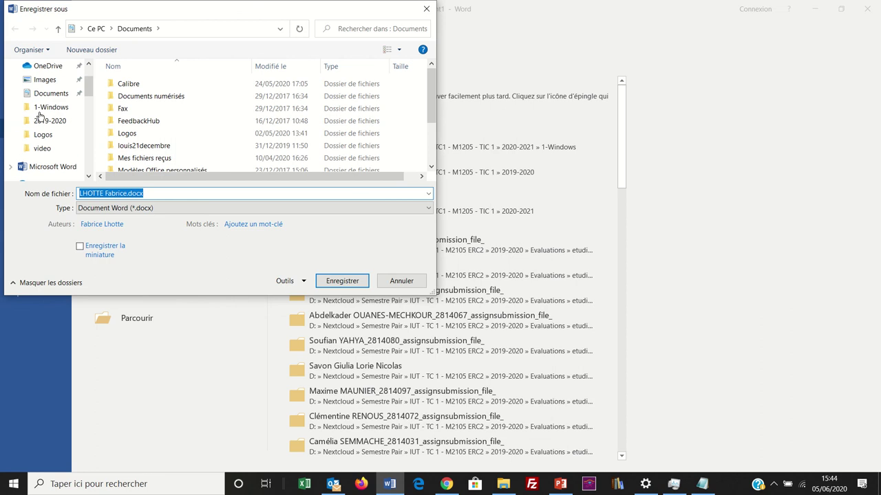
left_click(49, 93)
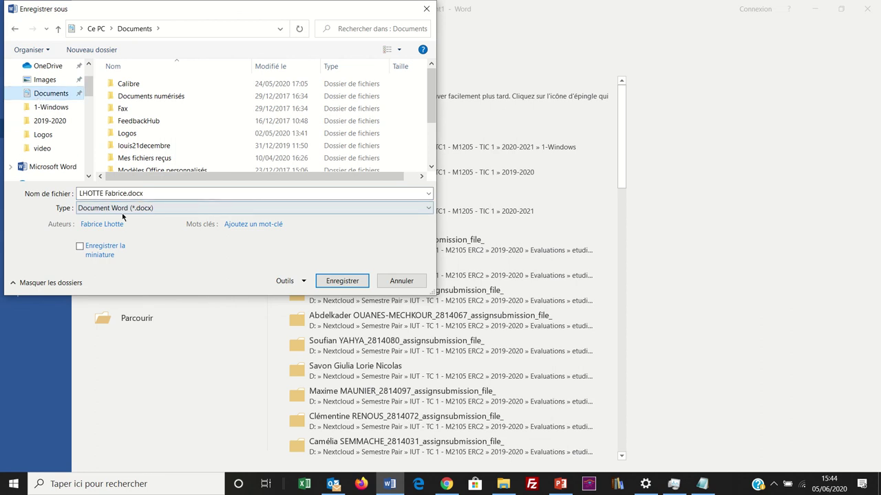
left_click(110, 193)
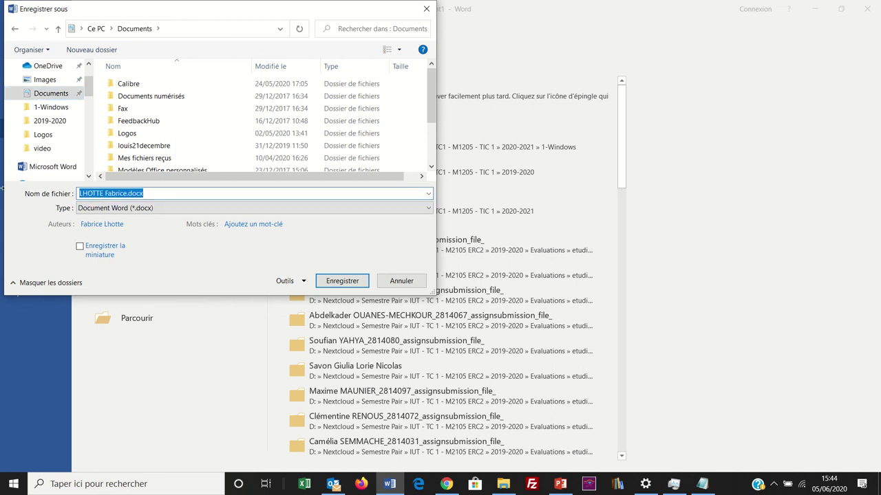
type("datamini")
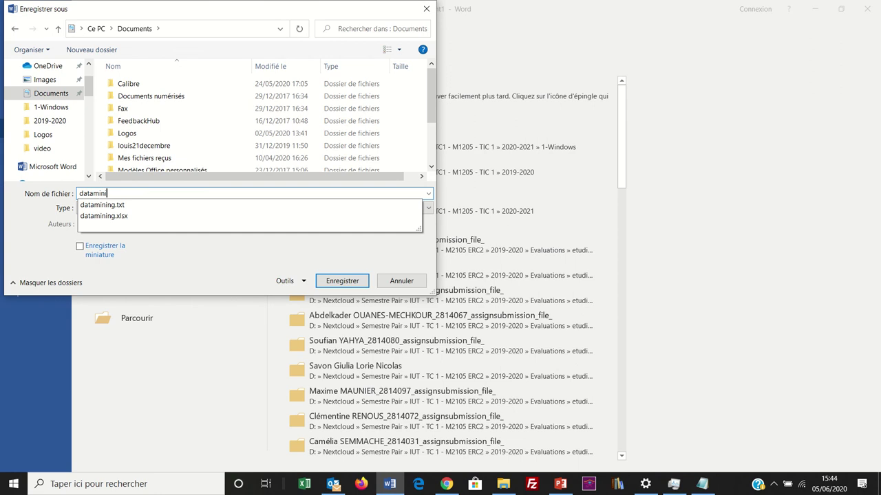
type("ng")
left_click(39, 213)
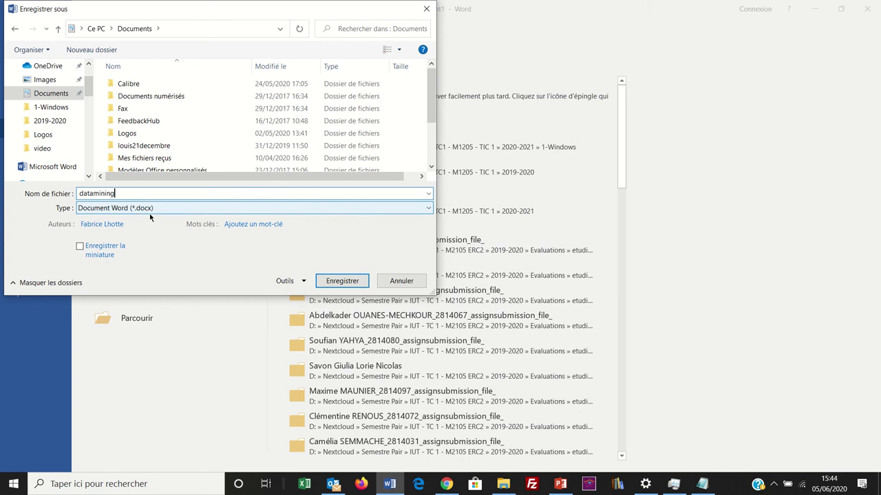
left_click(325, 280)
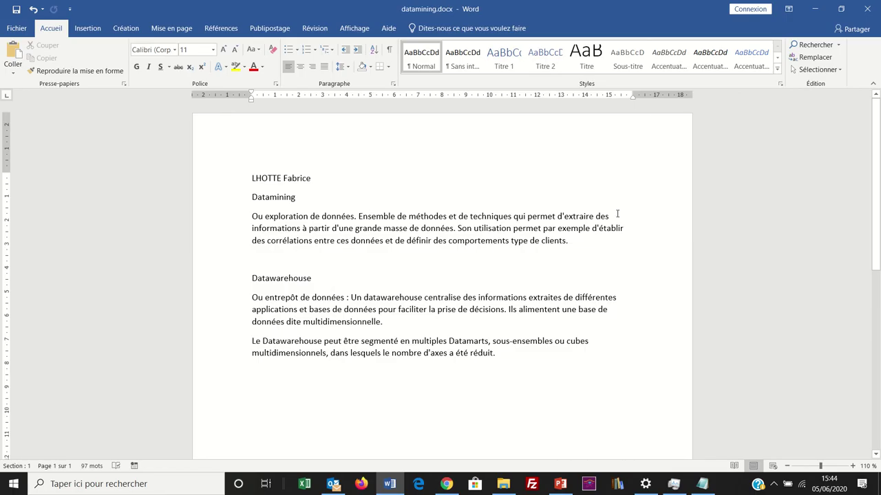
left_click(866, 10)
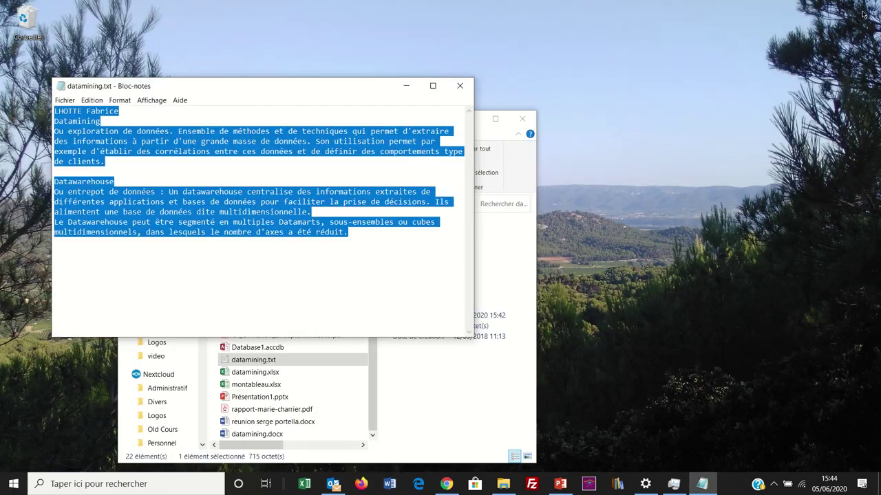
Select datamining.docx in the Documents folder, open it to view its content, and close it.
left_click(333, 378)
left_click(333, 378)
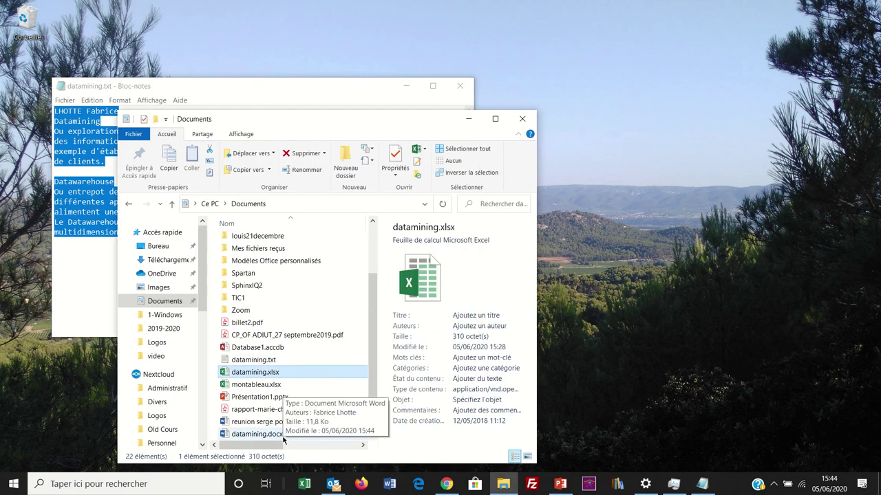
left_click(281, 435)
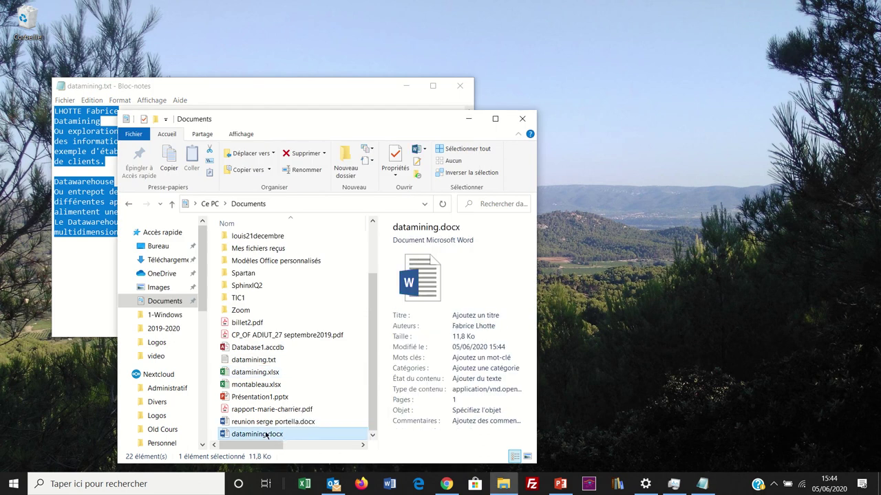
double_click(267, 435)
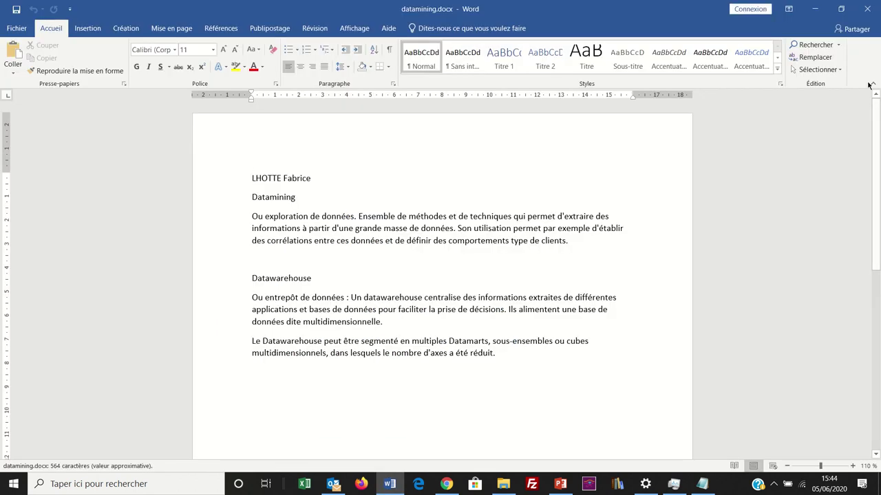
left_click(867, 9)
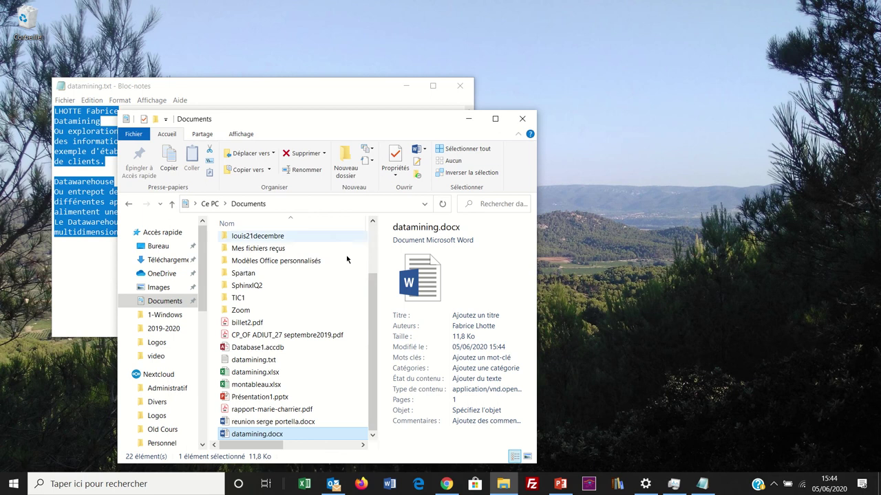
Open the properties of datamining.docx to check its file type and size, and close them.
right_click(259, 435)
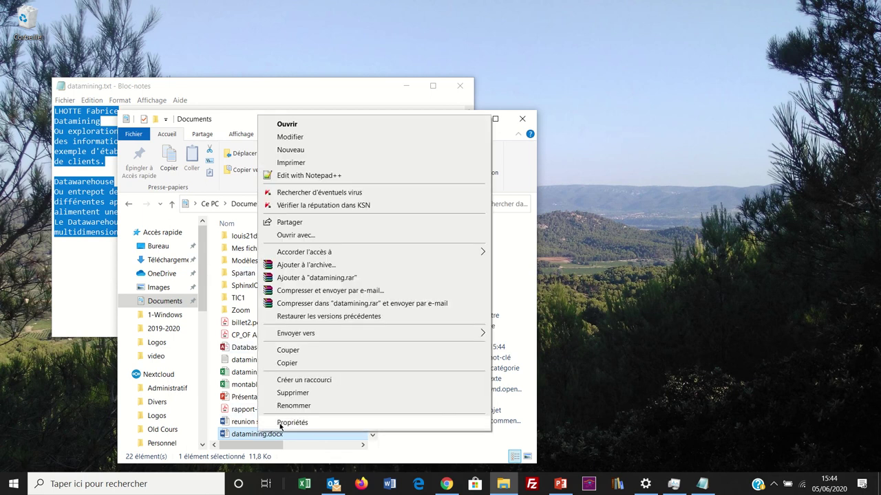
left_click(281, 423)
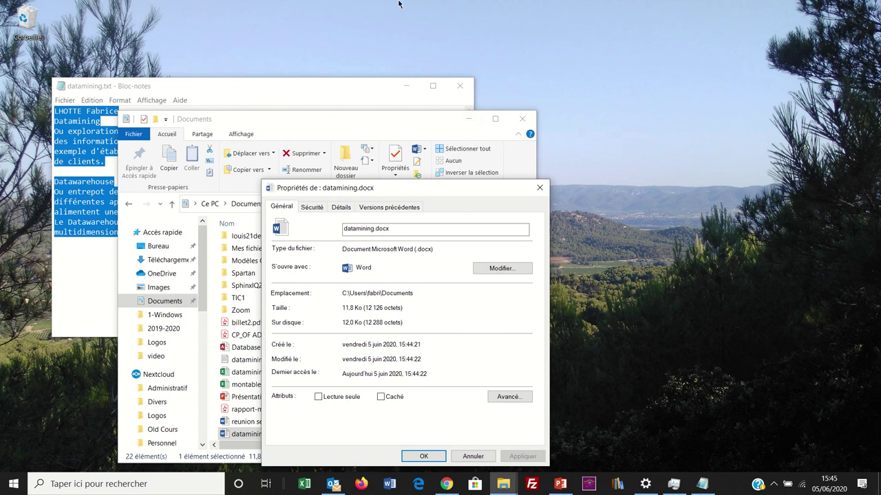
left_click(394, 18)
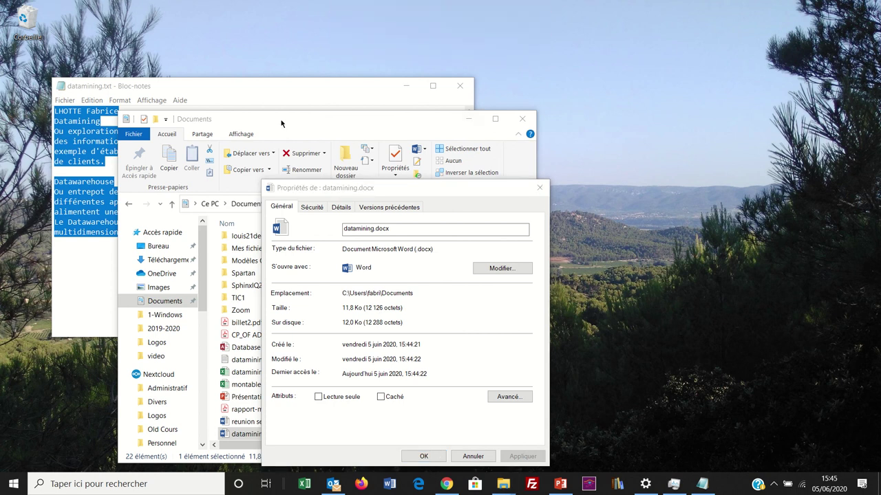
left_click(544, 192)
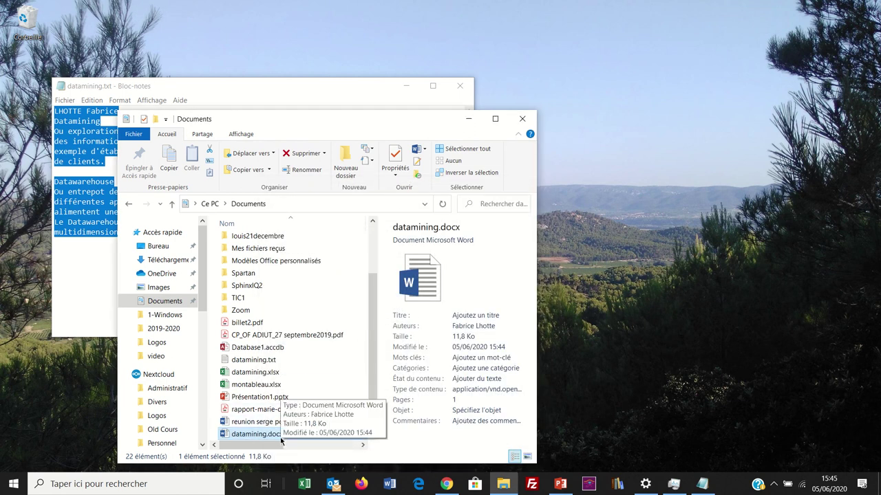
Open datamining.txt from the Documents folder to view its plain text, and return to the folder window.
double_click(242, 362)
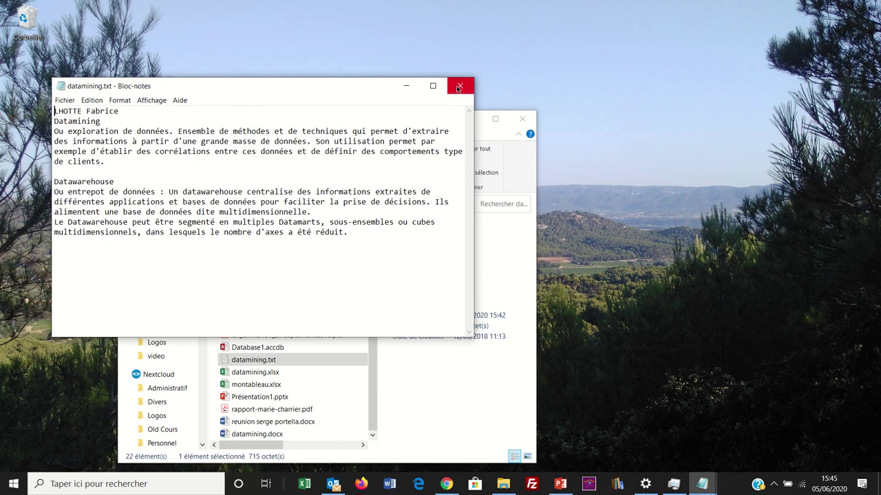
key("ctrl+a")
key("alt+Tab")
mouse_move(399, 4)
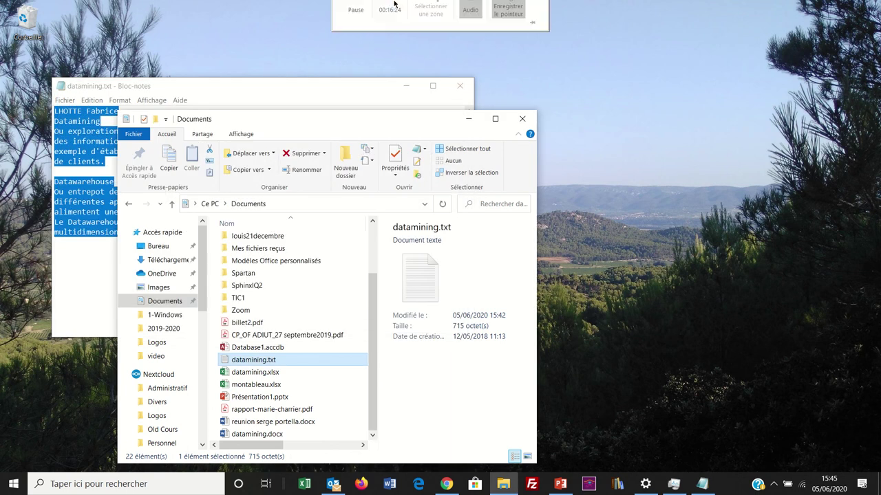
left_click(364, 22)
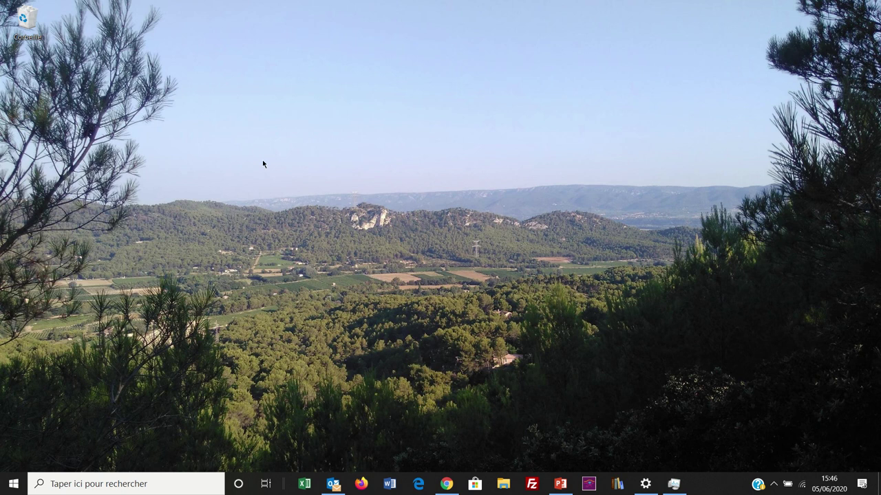
Open a new File Explorer window and browse to the Windows folder on the C: drive.
left_click(503, 484)
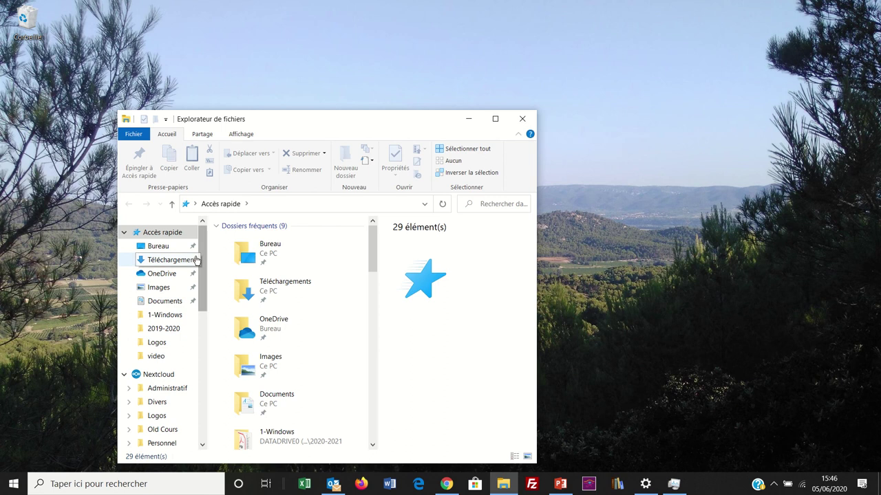
left_click(201, 393)
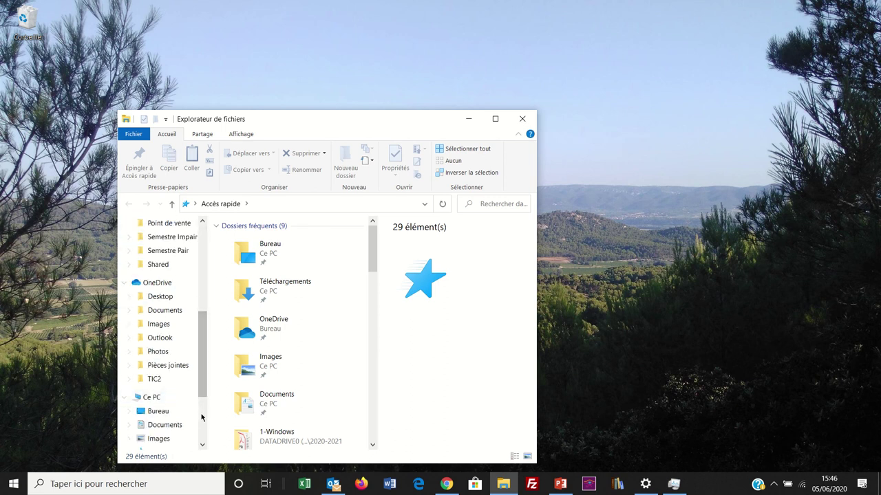
left_click(203, 410)
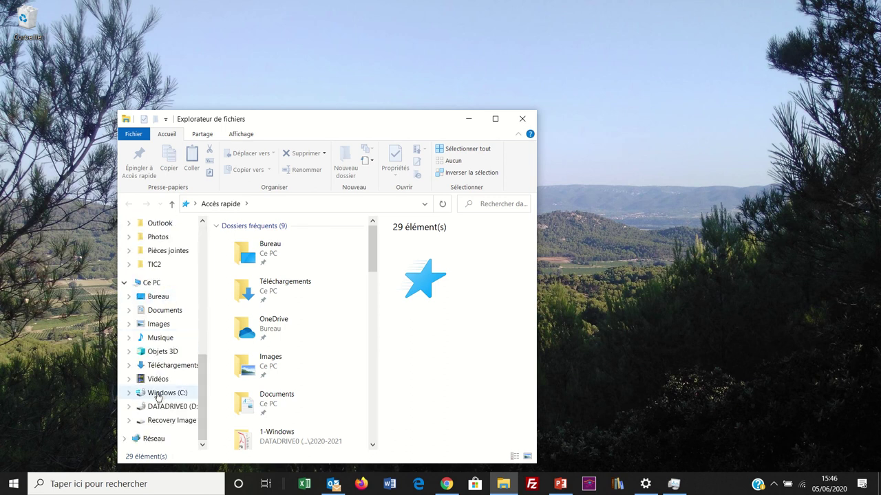
left_click(158, 395)
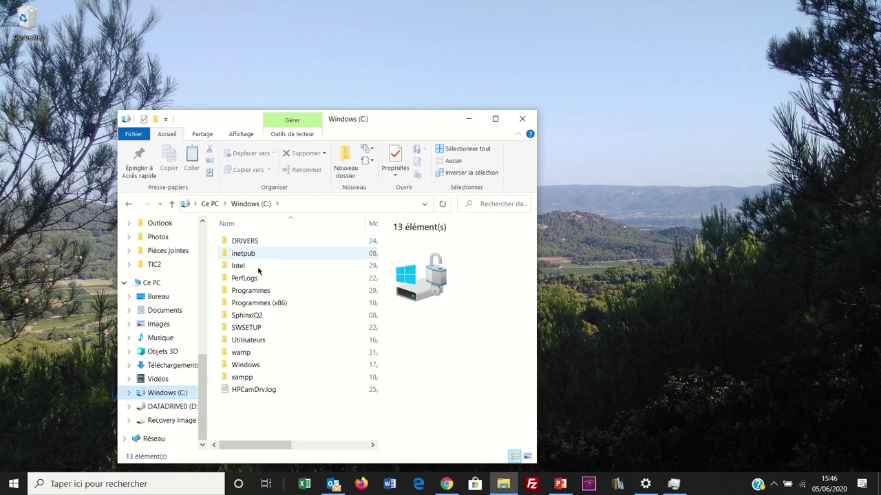
left_click(254, 370)
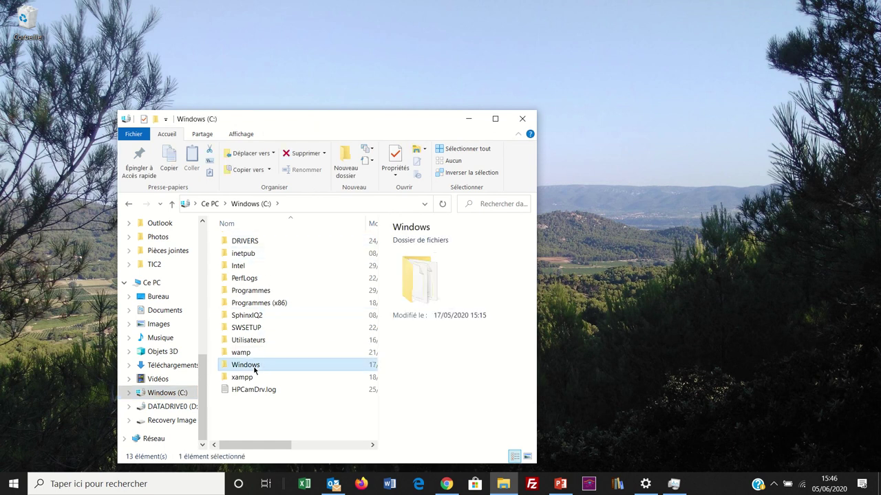
double_click(253, 370)
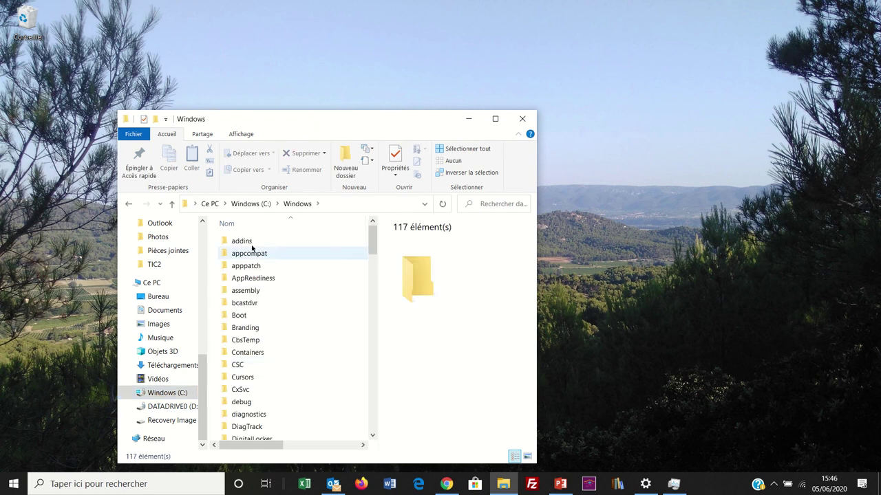
Maximize the folder window and look through the subfolders and files of the Windows folder, including their types and sizes.
left_click(495, 118)
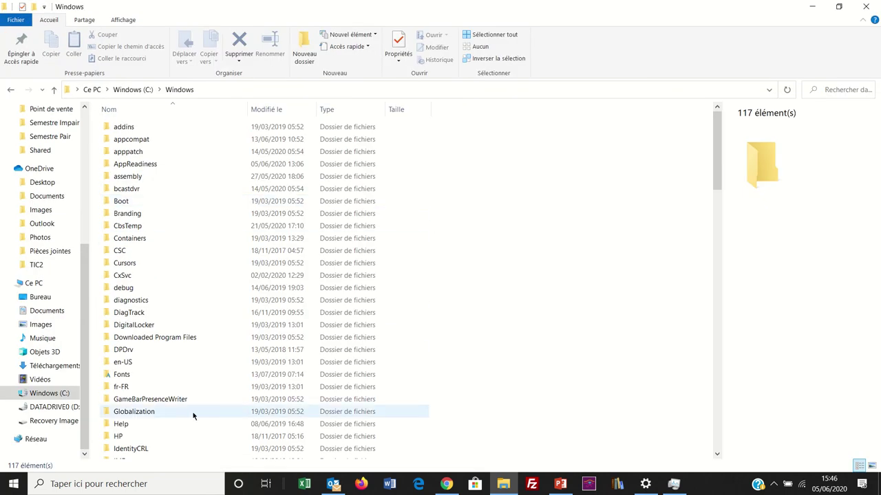
scroll(193, 413, "down", 12)
scroll(193, 413, "down", 16)
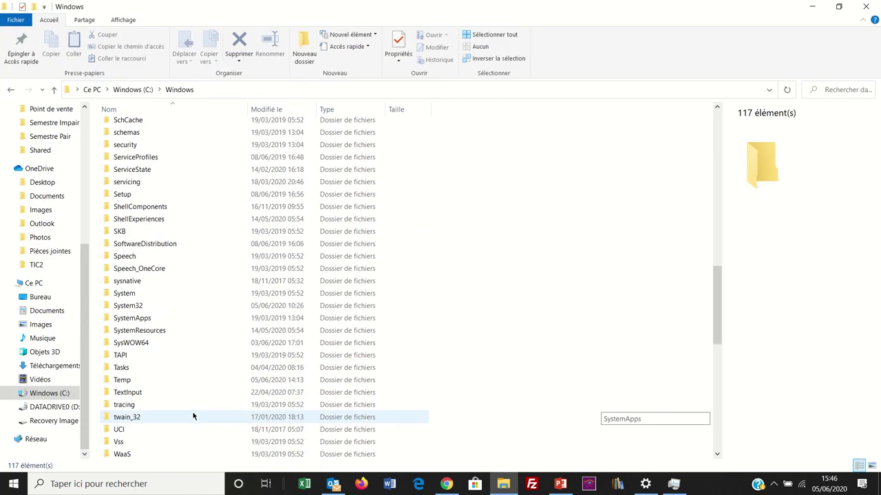
scroll(193, 415, "down", 2)
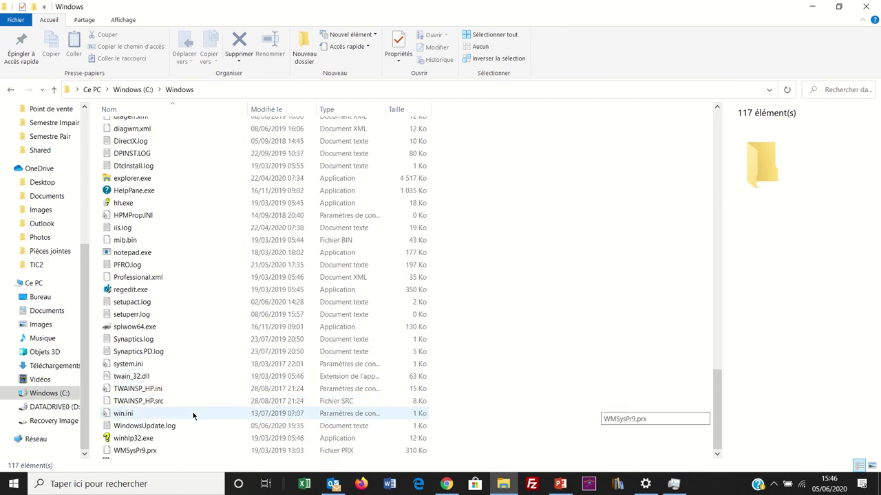
scroll(192, 415, "up", 10)
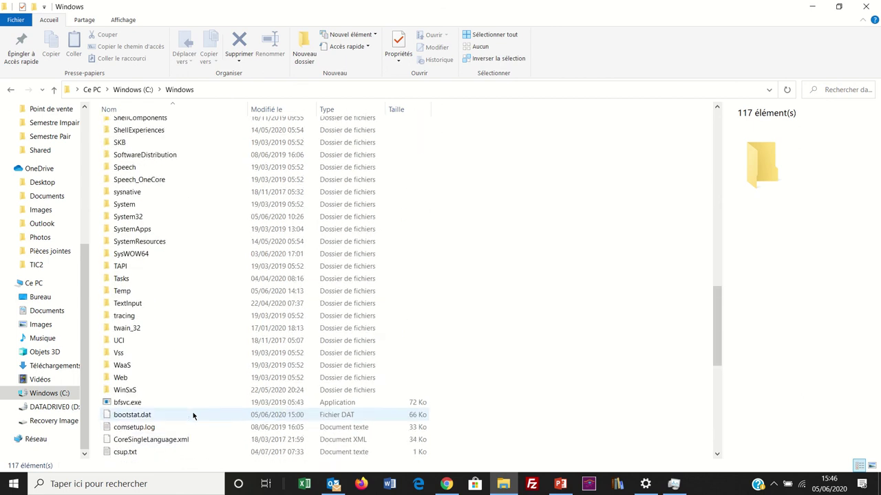
Open the SysWOW64 subfolder, look through its contents, and return to the Windows folder.
double_click(126, 254)
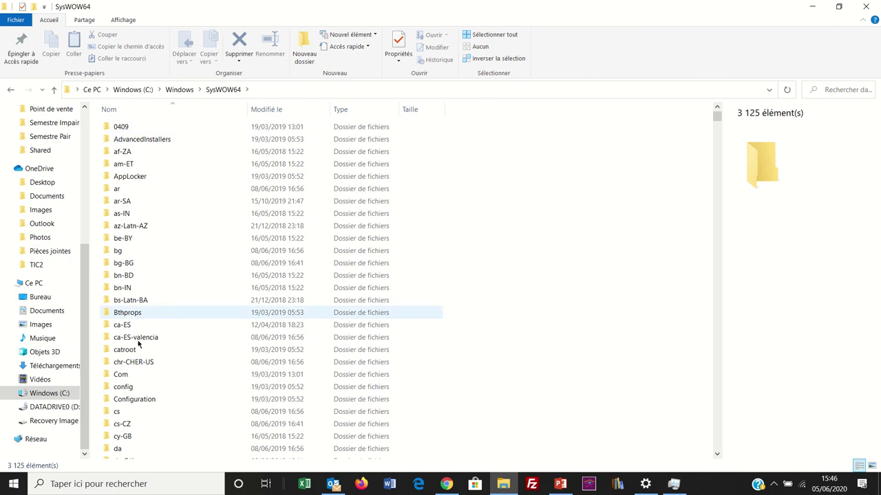
scroll(141, 385, "down", 20)
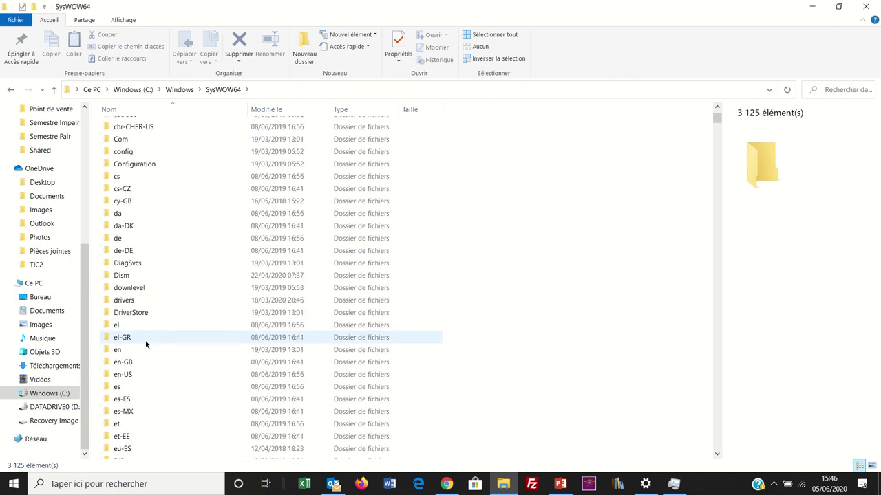
scroll(146, 344, "up", 5)
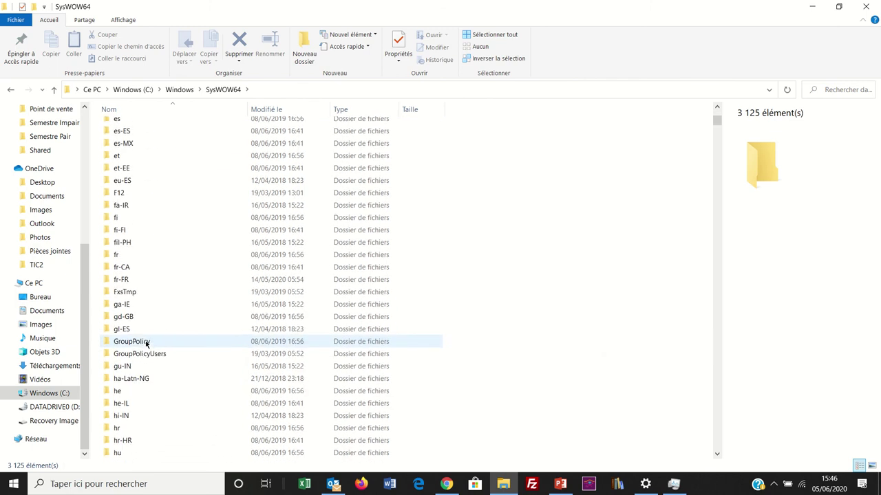
scroll(146, 344, "down", 20)
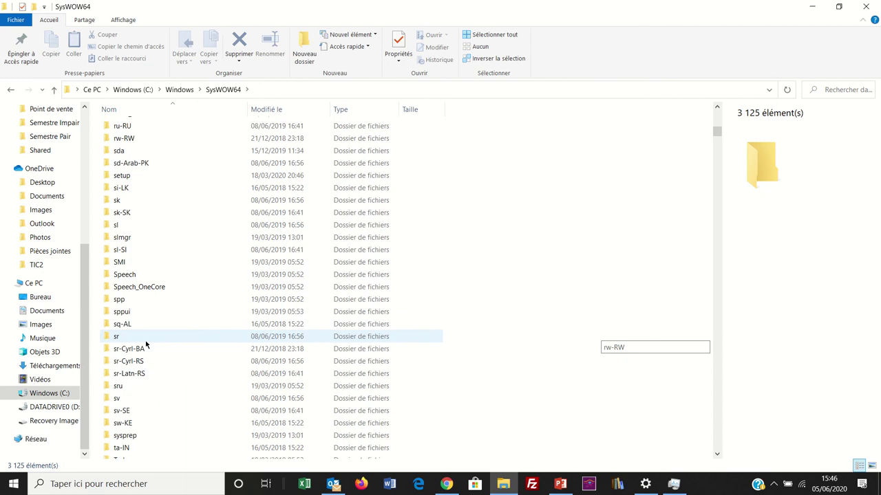
scroll(145, 344, "up", 20)
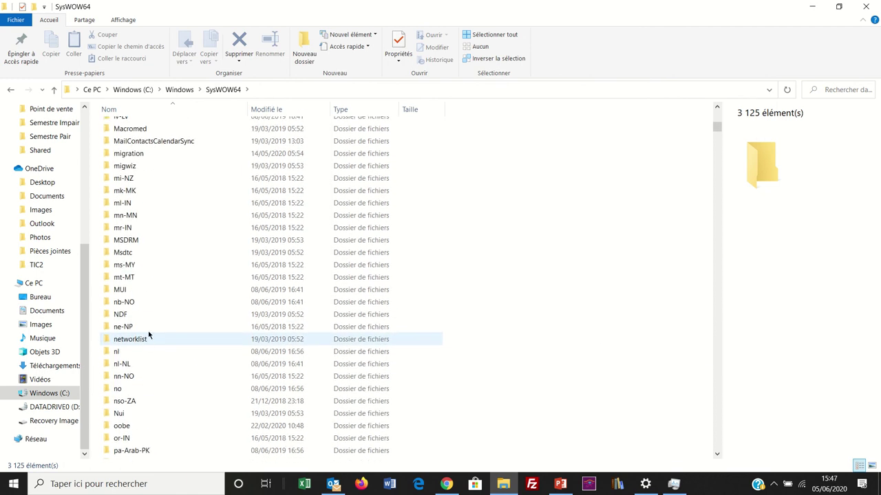
left_click(183, 96)
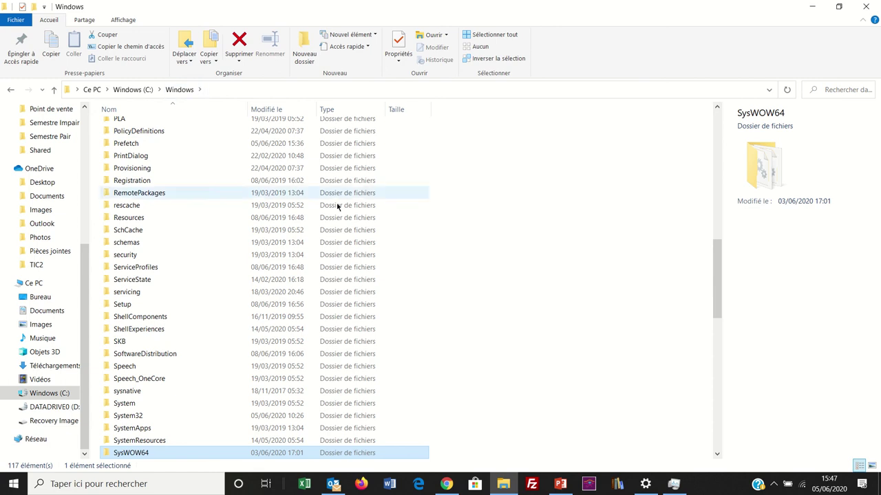
mouse_move(257, 6)
left_click(352, 23)
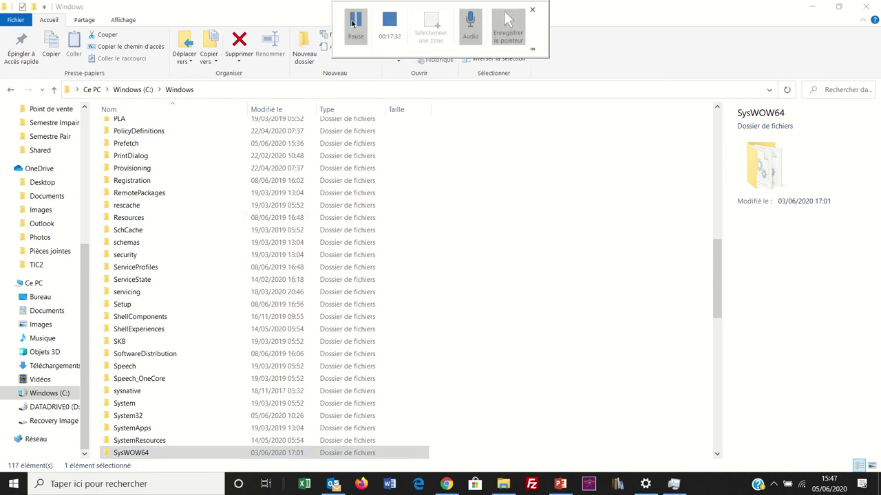
Look over the Windows folder's subfolders and files, and change their layout from Details to List (Liste).
scroll(250, 227, "down", 9)
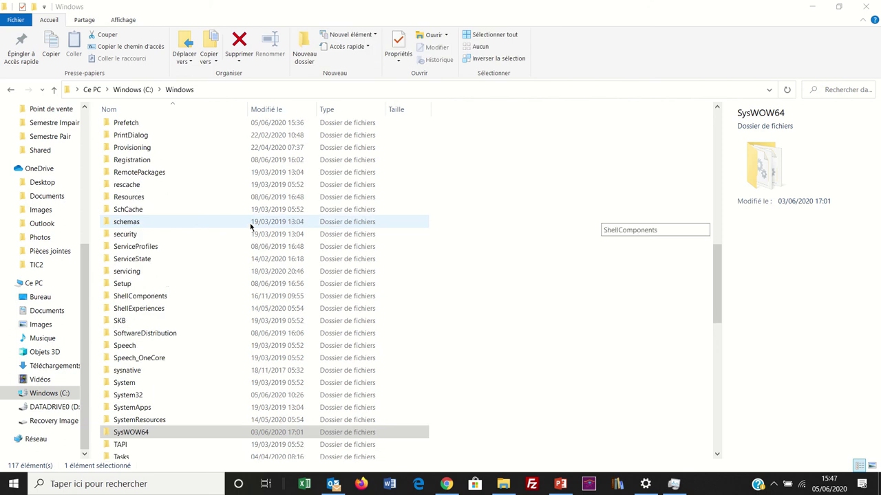
scroll(250, 228, "down", 2)
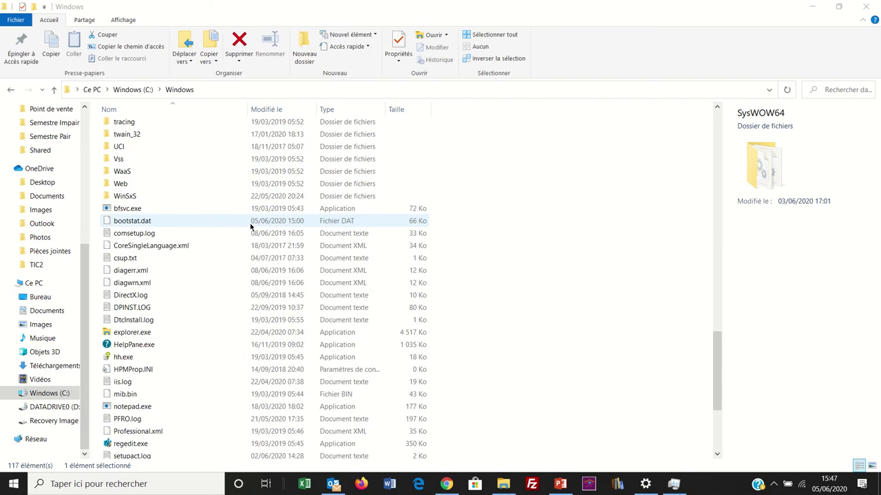
scroll(251, 227, "up", 2)
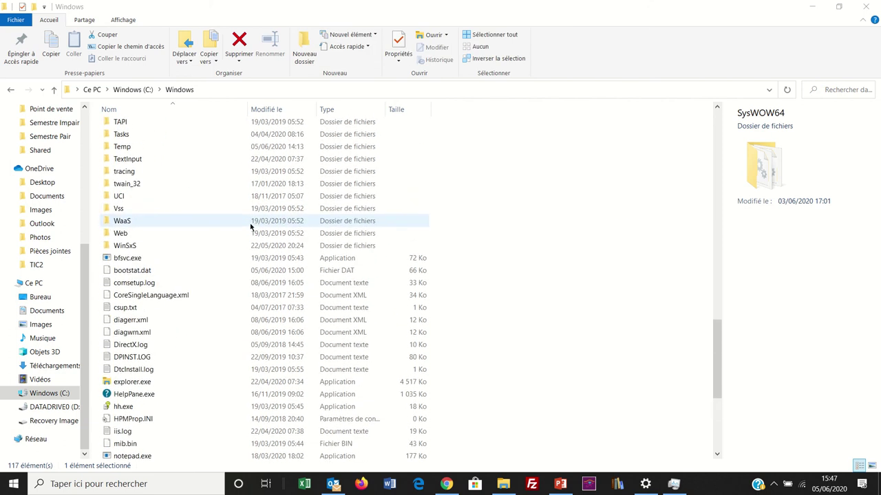
scroll(250, 227, "up", 1)
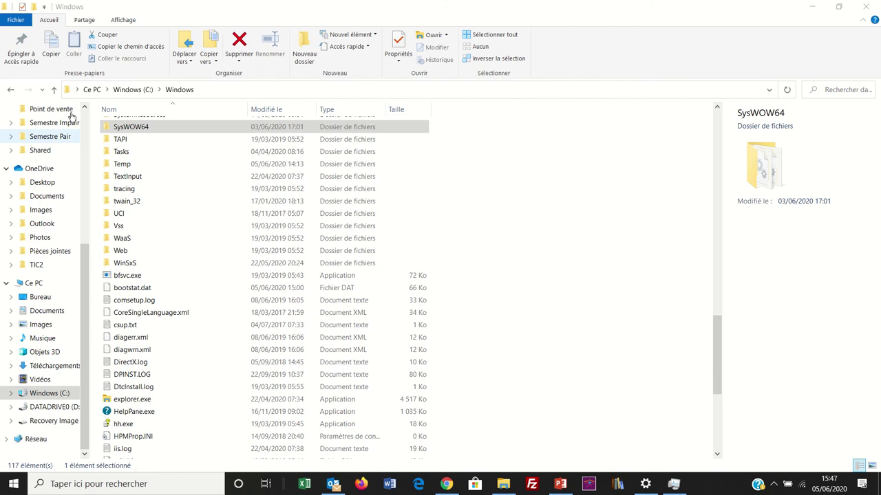
left_click(124, 22)
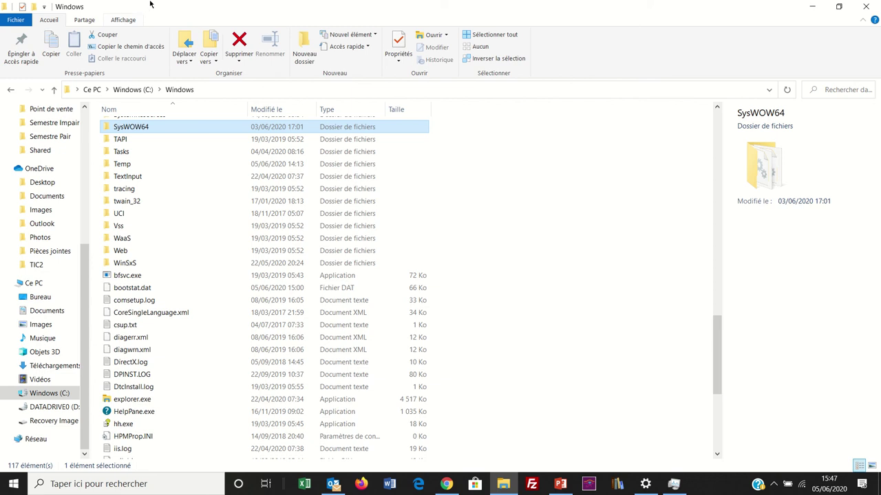
left_click(126, 20)
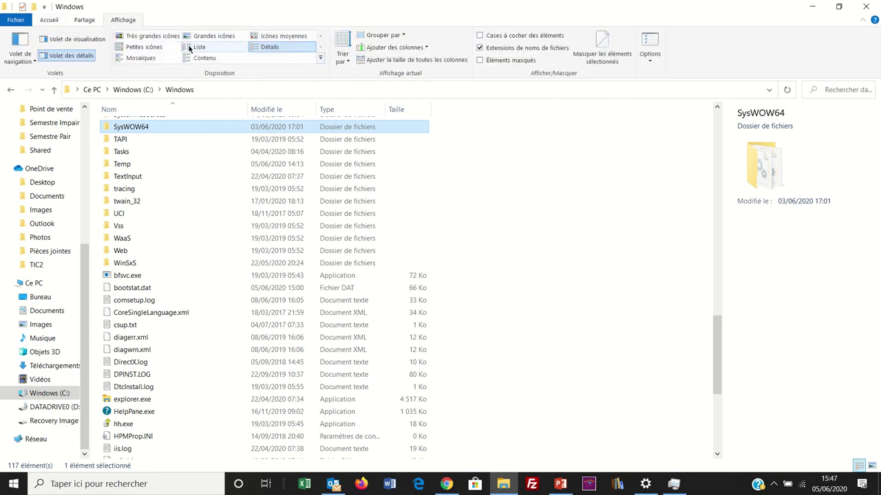
left_click(191, 47)
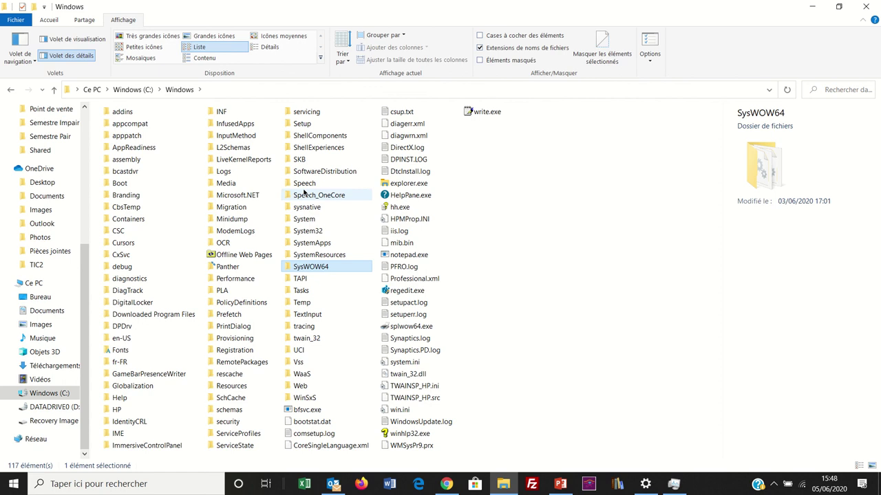
mouse_move(329, 5)
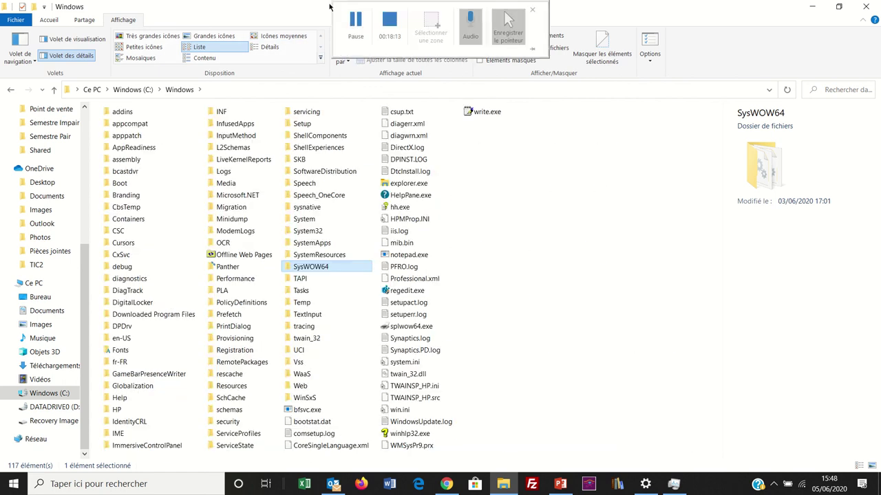
left_click(351, 21)
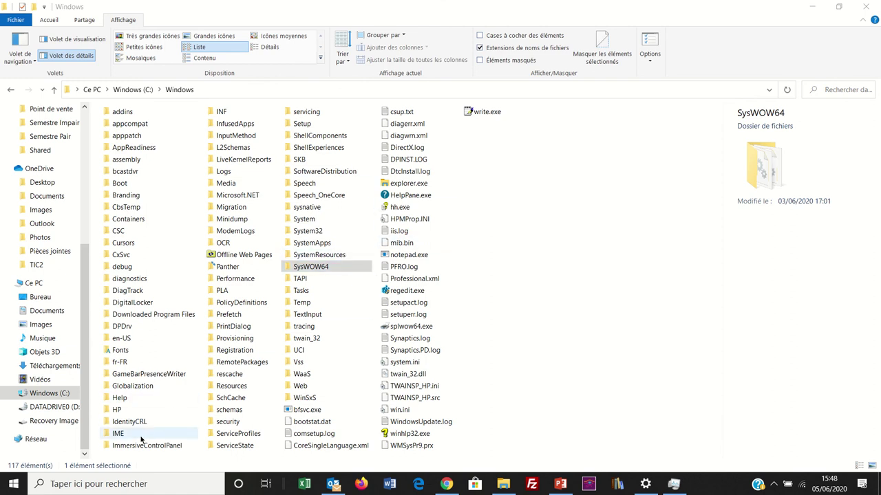
Search Windows for "ce" to open the Ce PC window, and close the Windows folder window behind it.
left_click(120, 483)
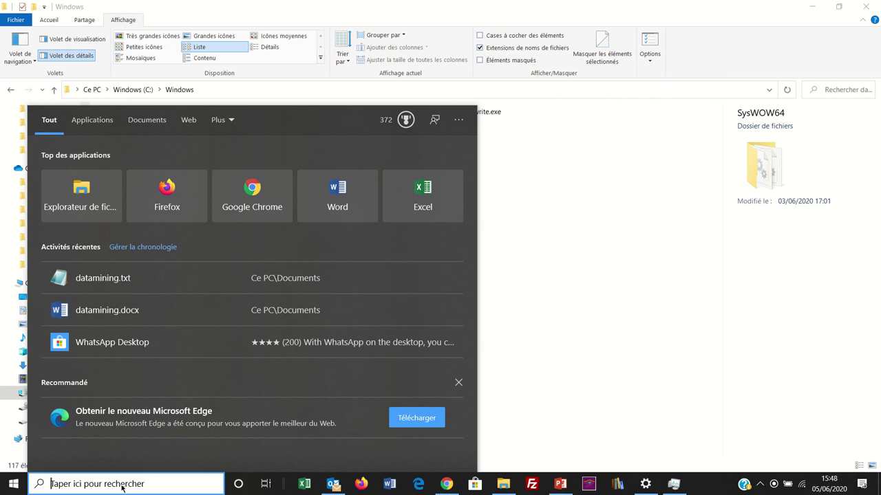
type("ce")
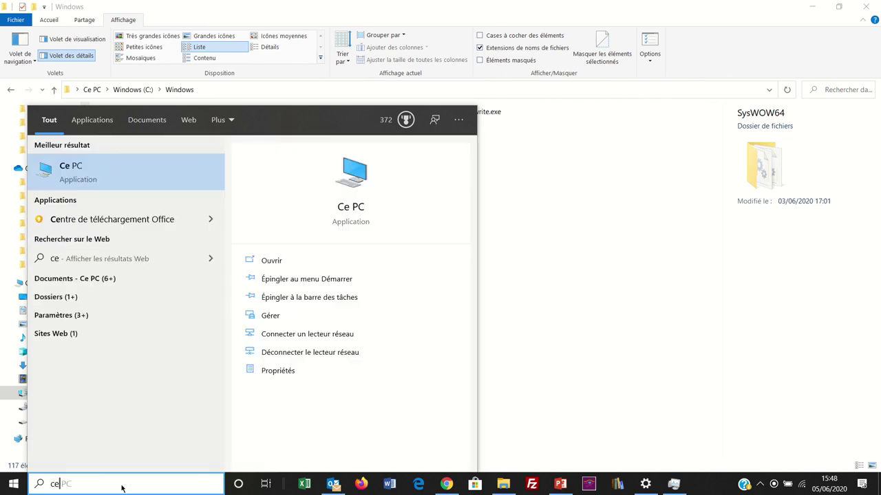
left_click(92, 181)
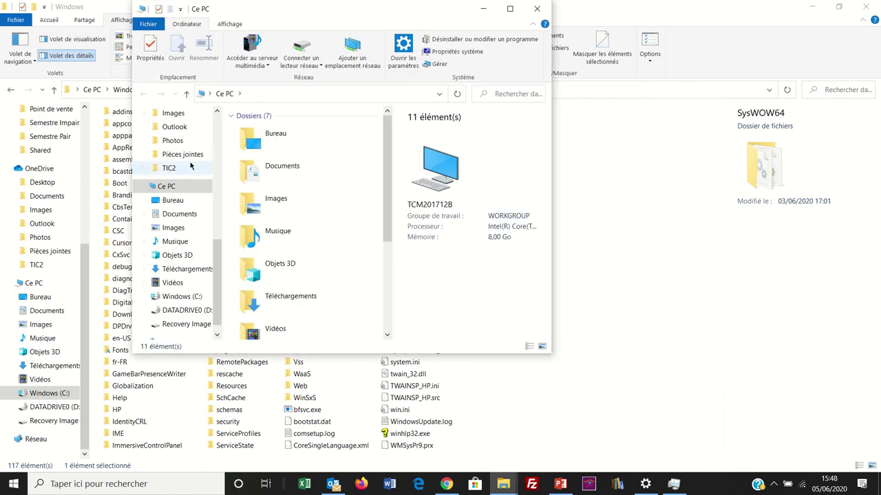
left_click(874, 5)
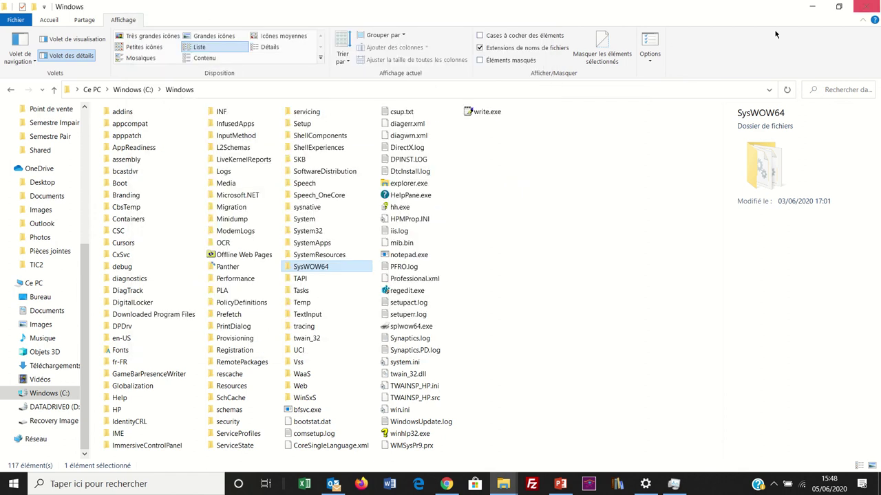
left_click(865, 7)
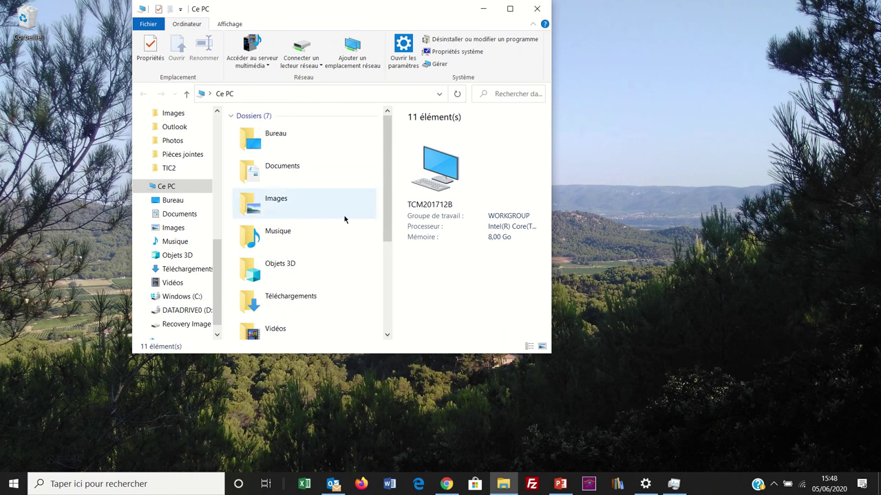
Look through the drives in Ce PC and widen the window so all its folders and drives fit.
scroll(341, 220, "down", 5)
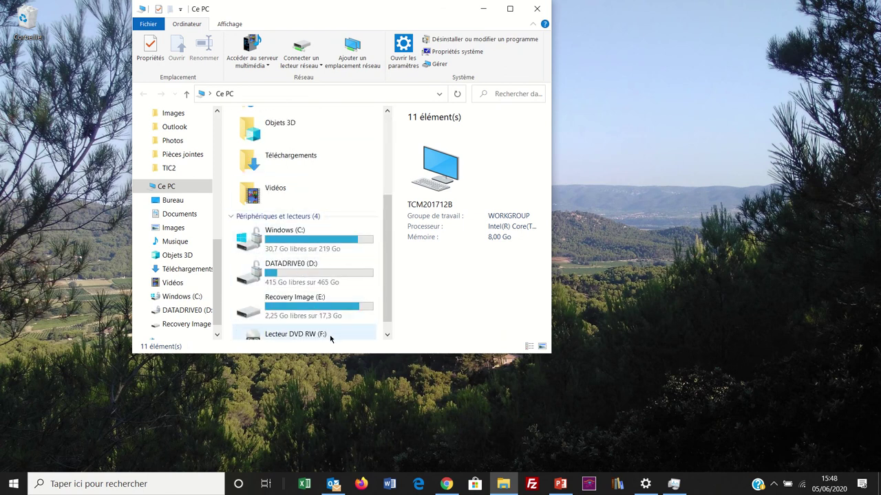
left_click(387, 335)
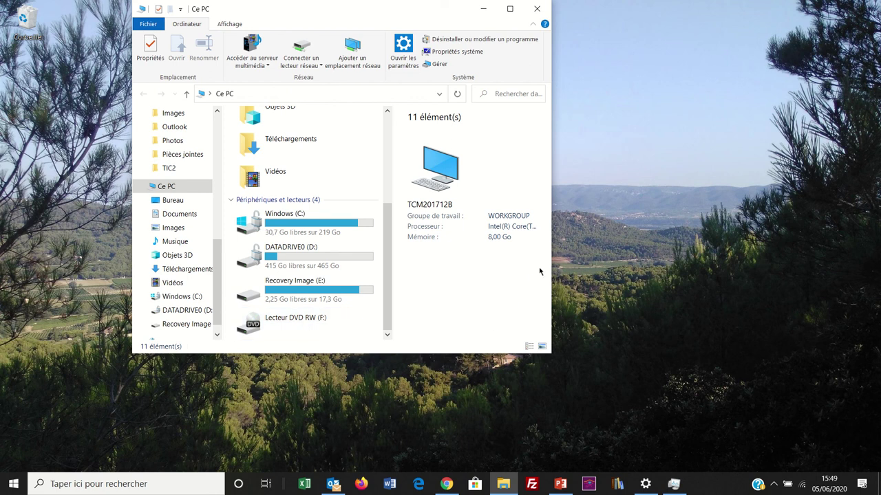
left_click_drag(551, 263, 757, 261)
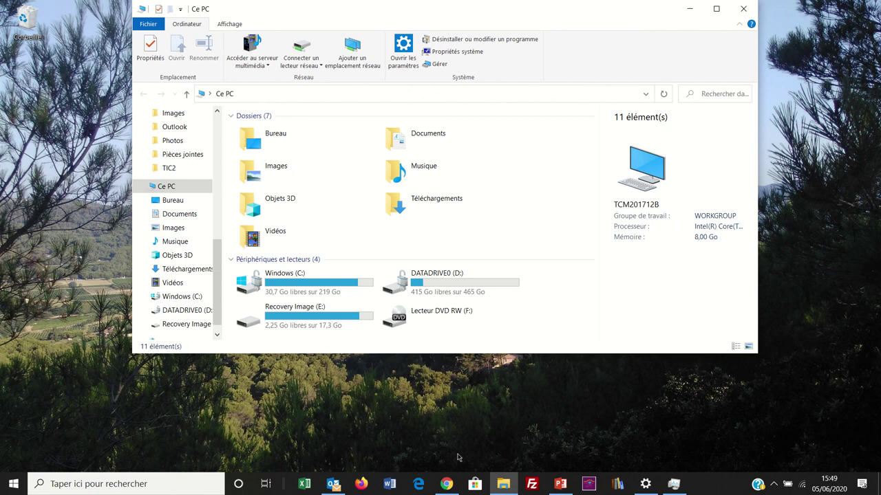
Switch to Word, create a blank document, and paste the screenshot of the Ce PC window into it.
left_click(390, 484)
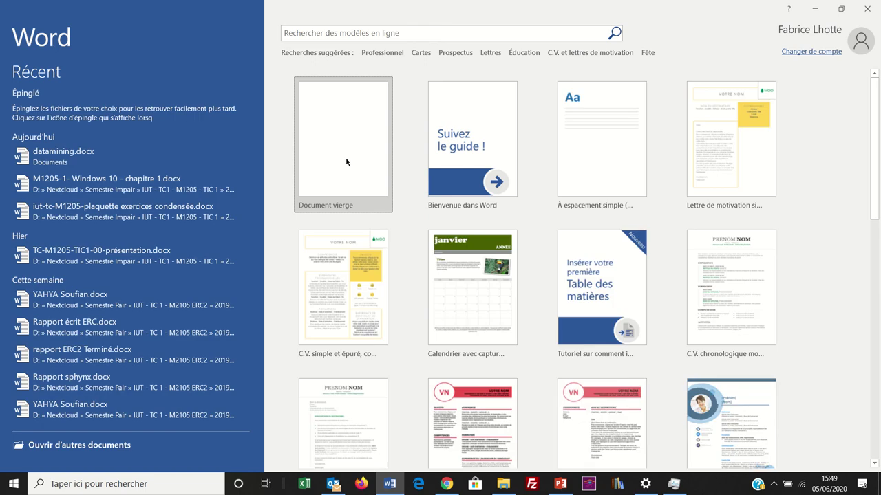
left_click(346, 162)
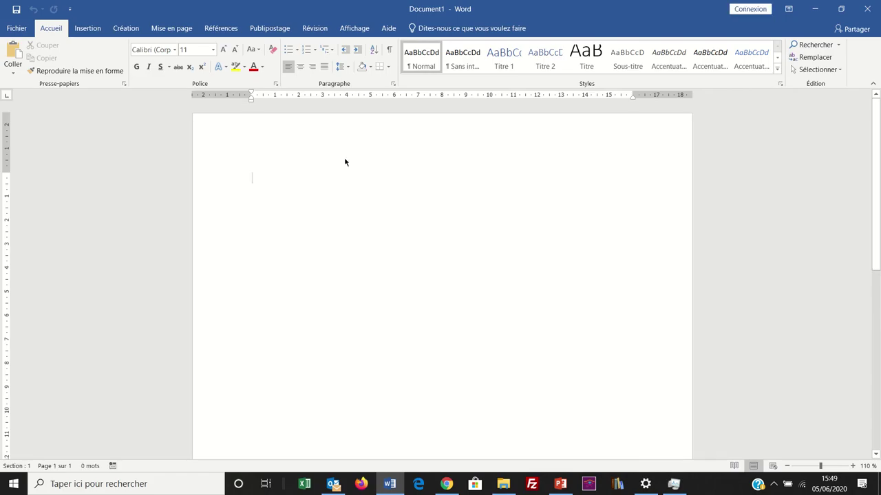
key("ctrl+v")
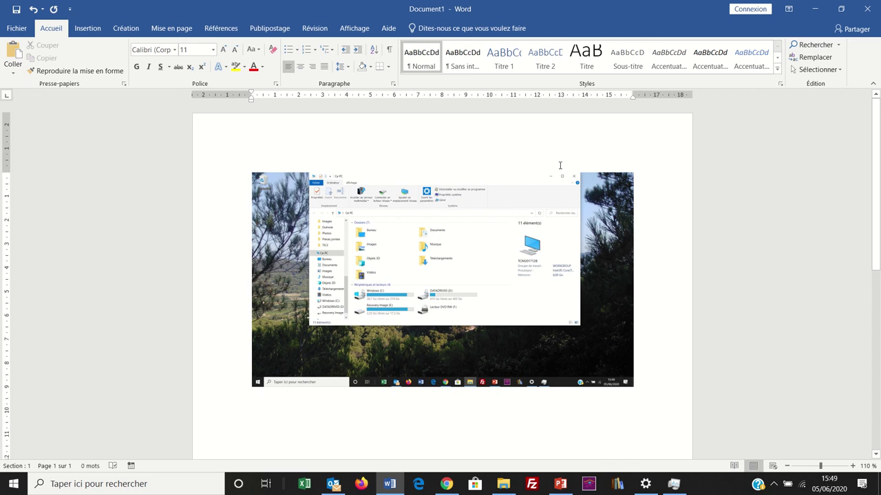
Save the document as a Word file named TP1 in the OneDrive Documents folder.
left_click(7, 29)
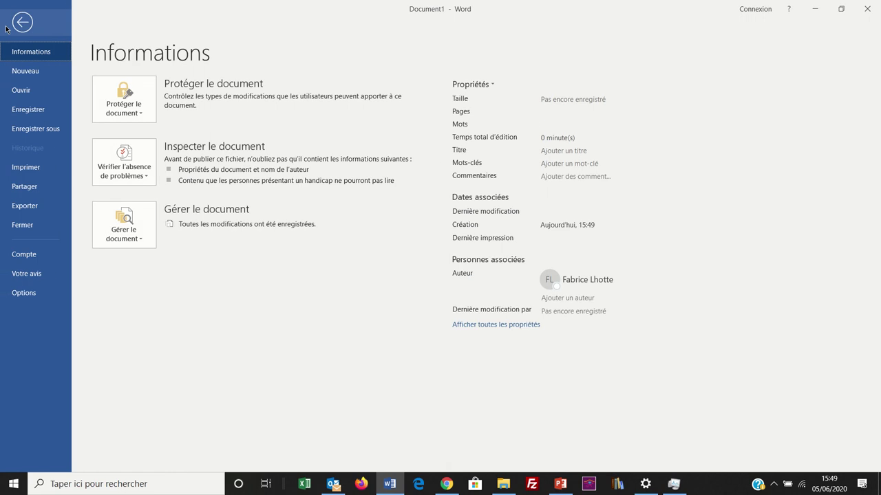
left_click(24, 133)
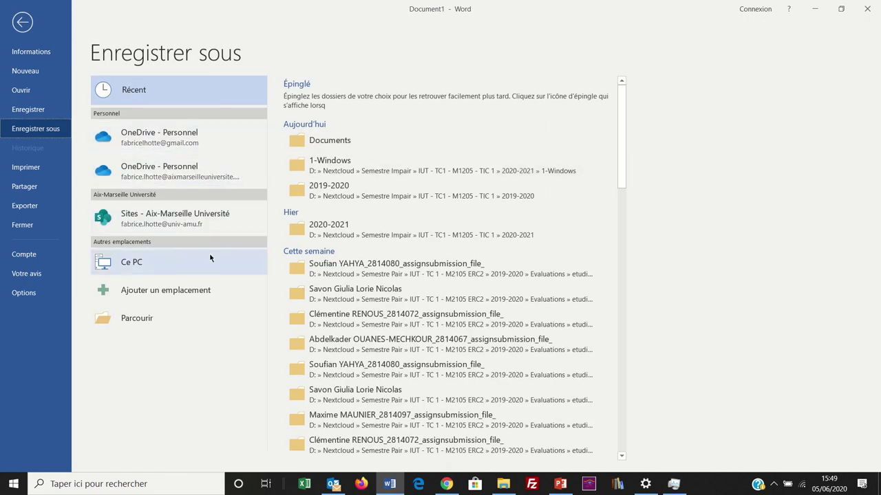
left_click(157, 327)
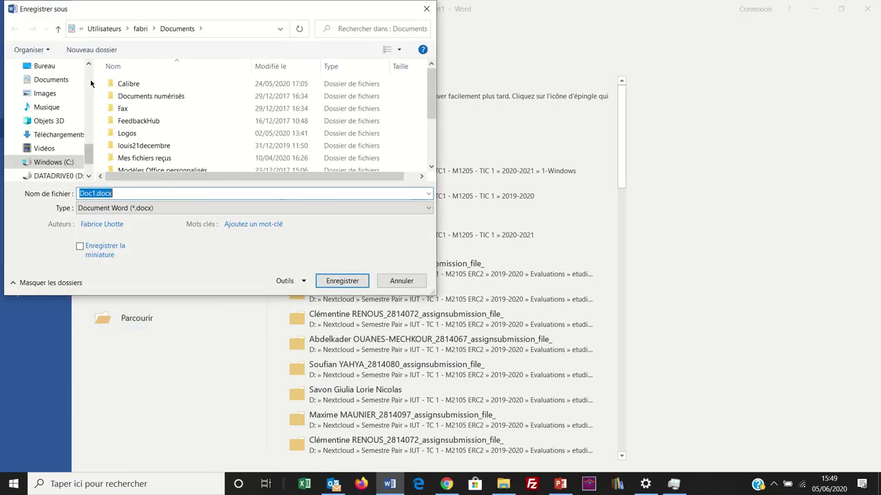
scroll(90, 83, "up", 5)
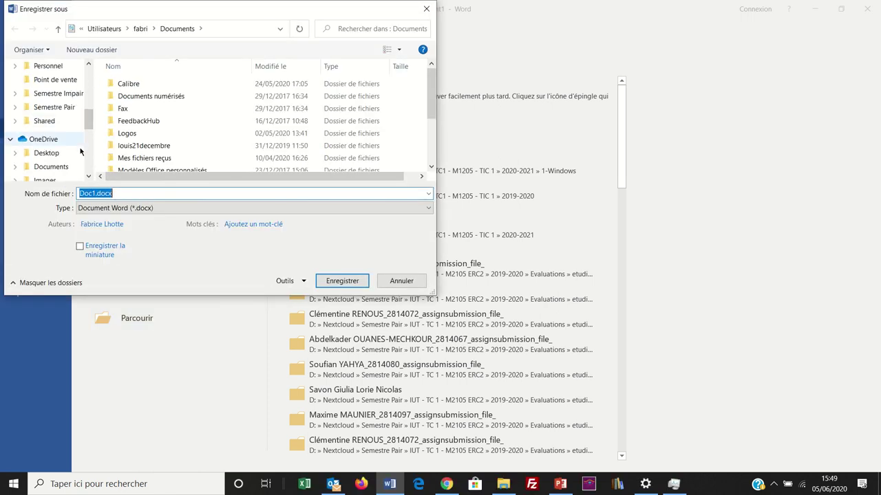
left_click(72, 170)
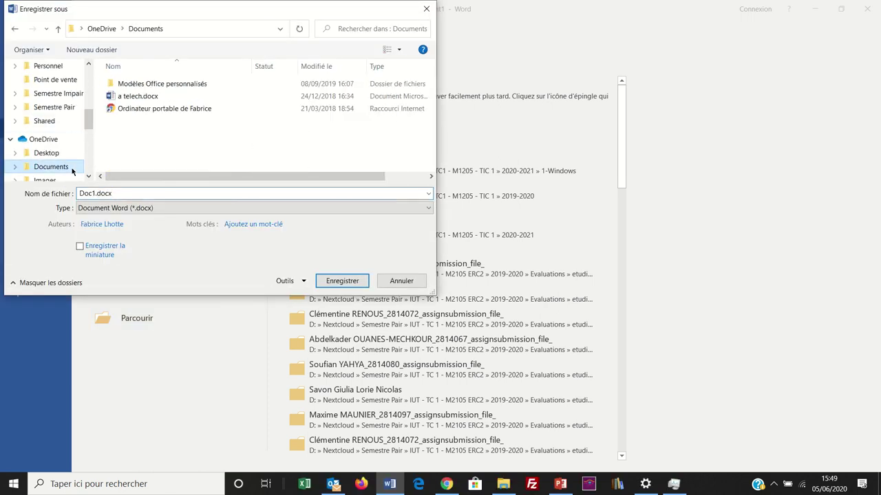
left_click(127, 191)
type("T")
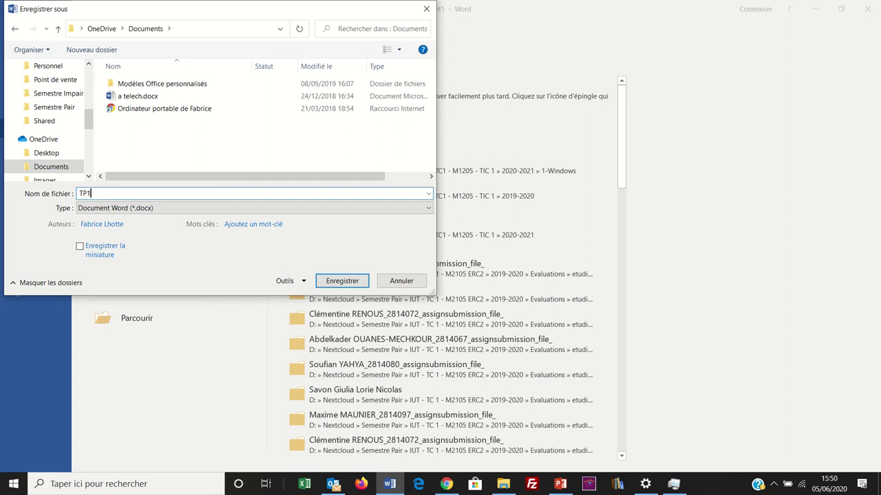
type("P1")
key("Return")
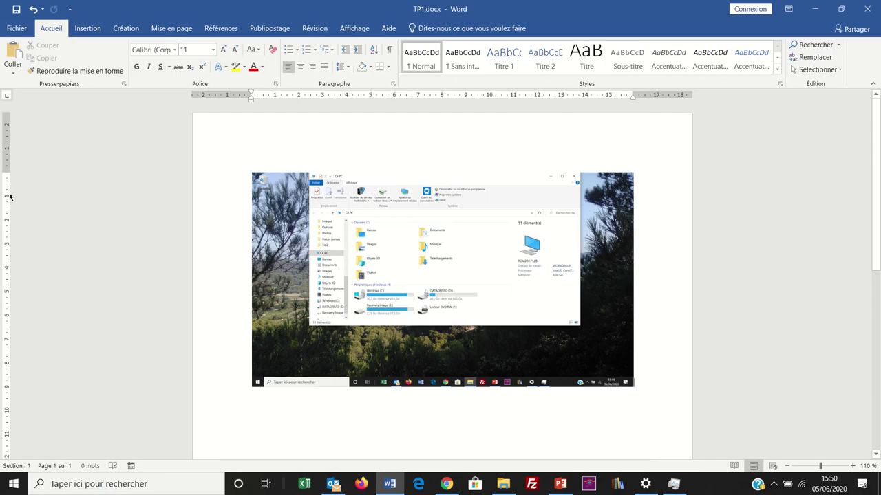
mouse_move(344, 3)
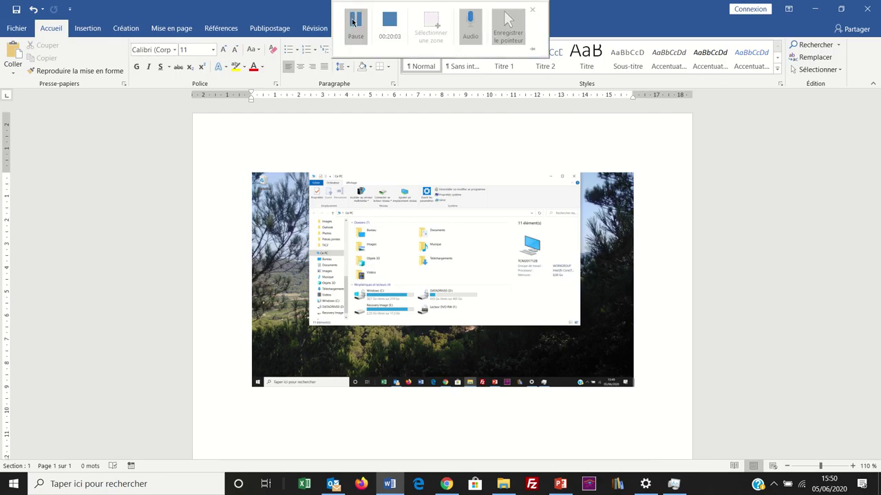